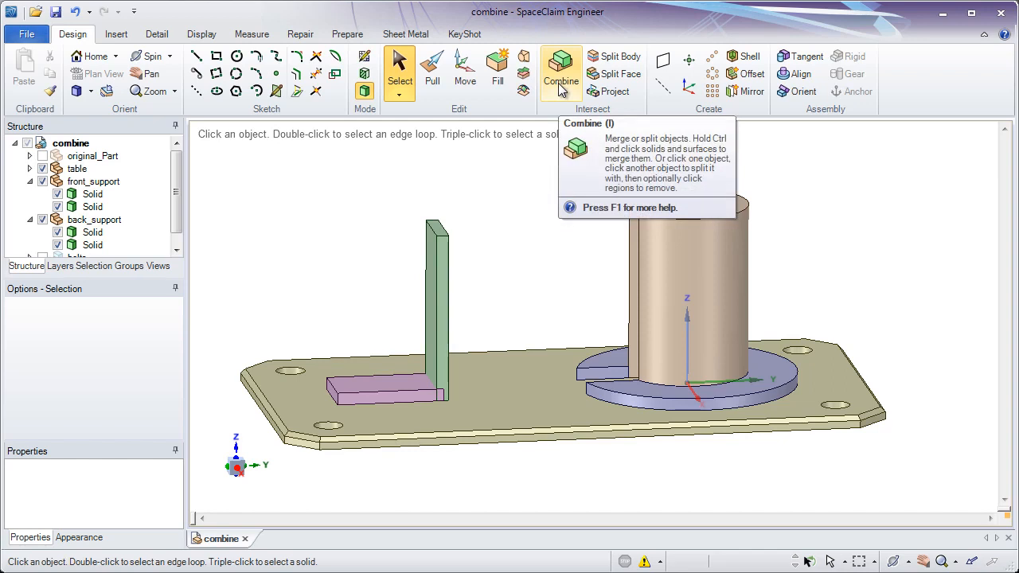
# Step: Open the help topic for the Combine tool and read the sections on splitting and merging solids and surfaces
pyautogui.press('F1')
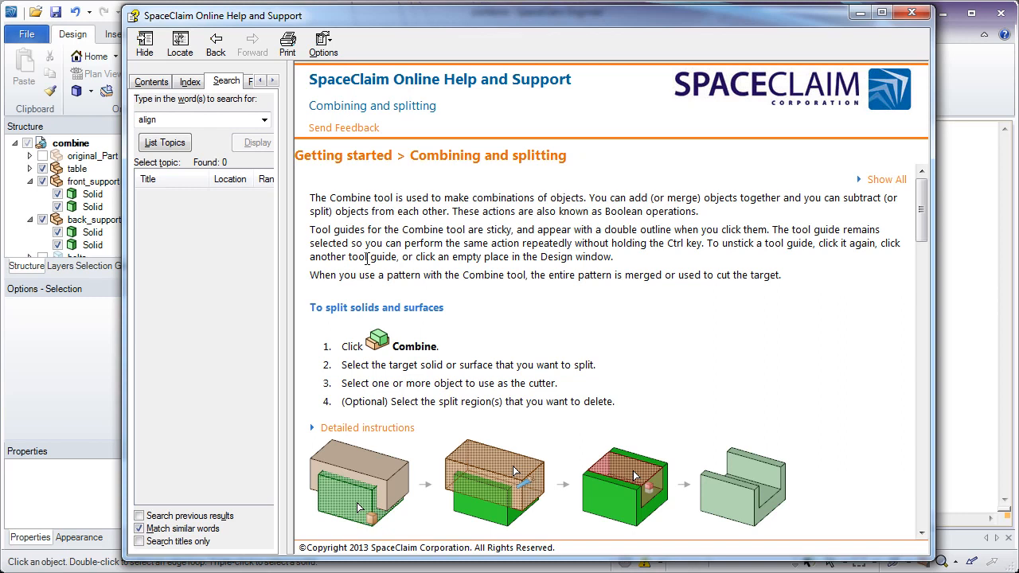
pyautogui.scroll(-3, 402, 268)
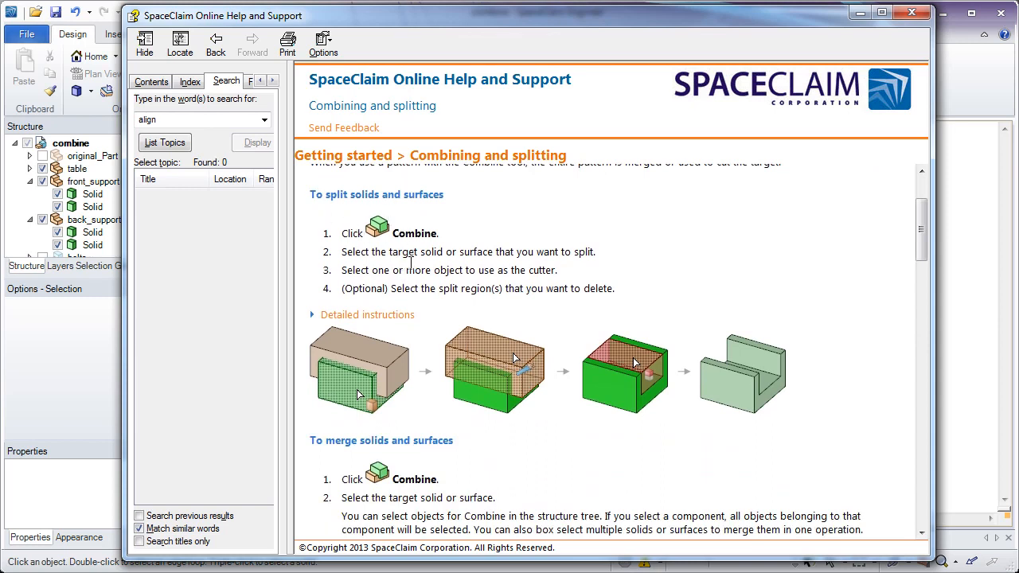
pyautogui.scroll(-1, 410, 265)
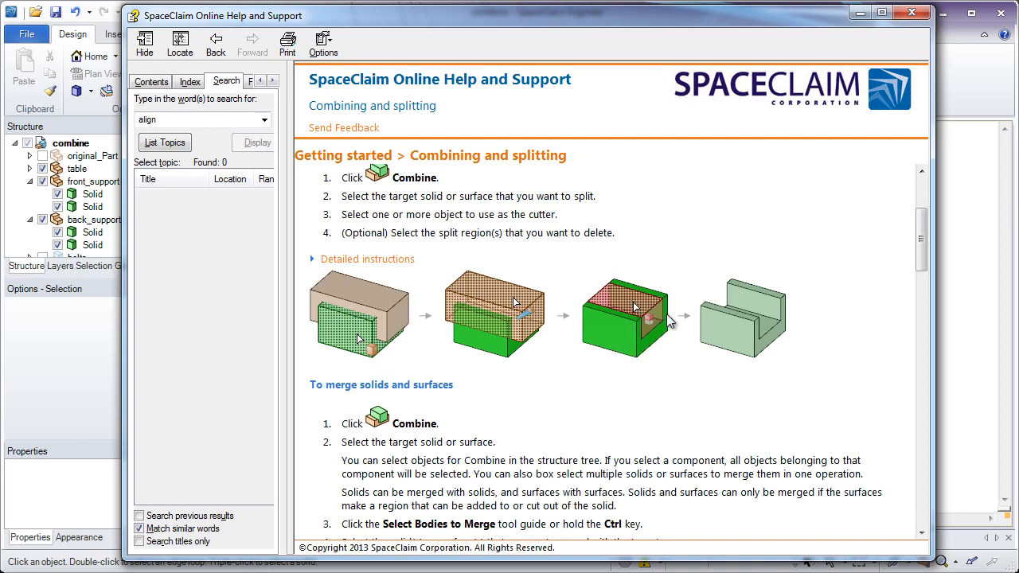
pyautogui.scroll(-5, 577, 330)
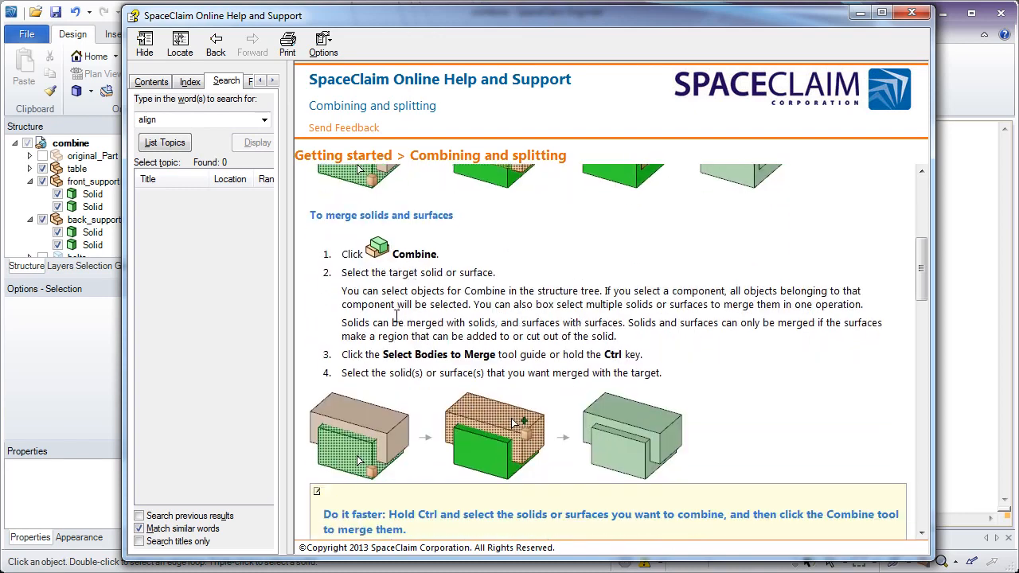
pyautogui.scroll(-2, 396, 318)
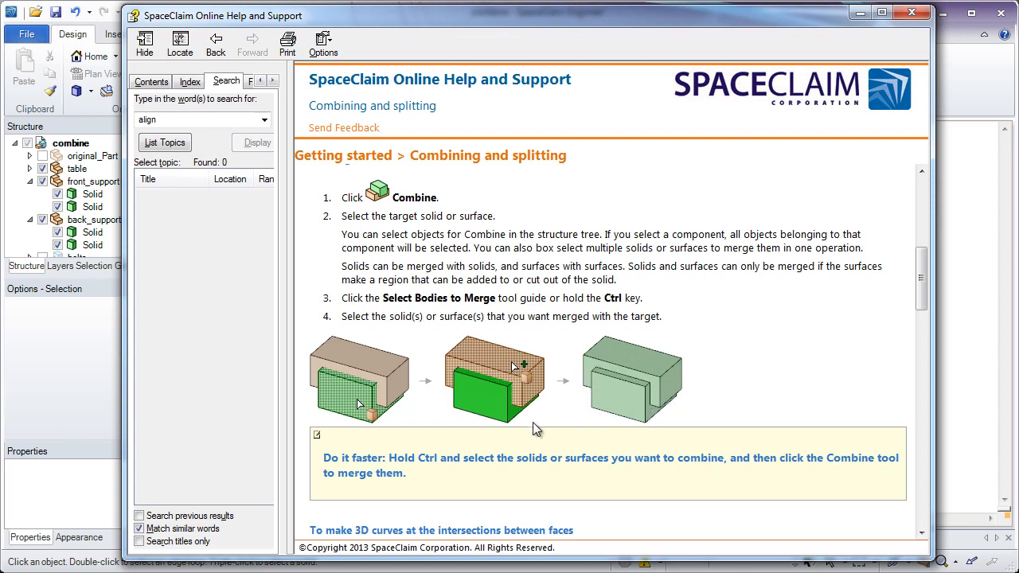
pyautogui.scroll(3, 350, 418)
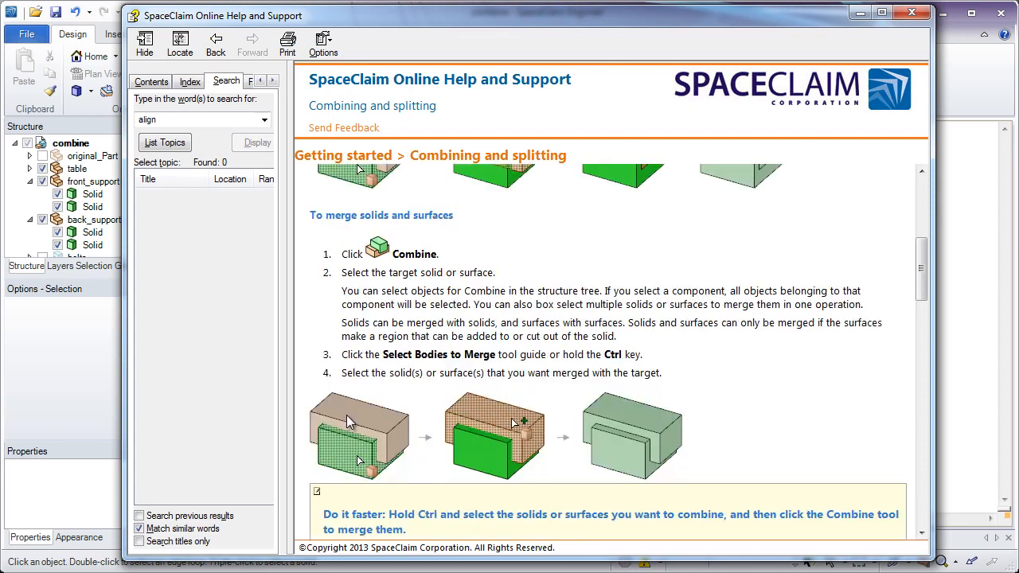
pyautogui.scroll(5, 348, 418)
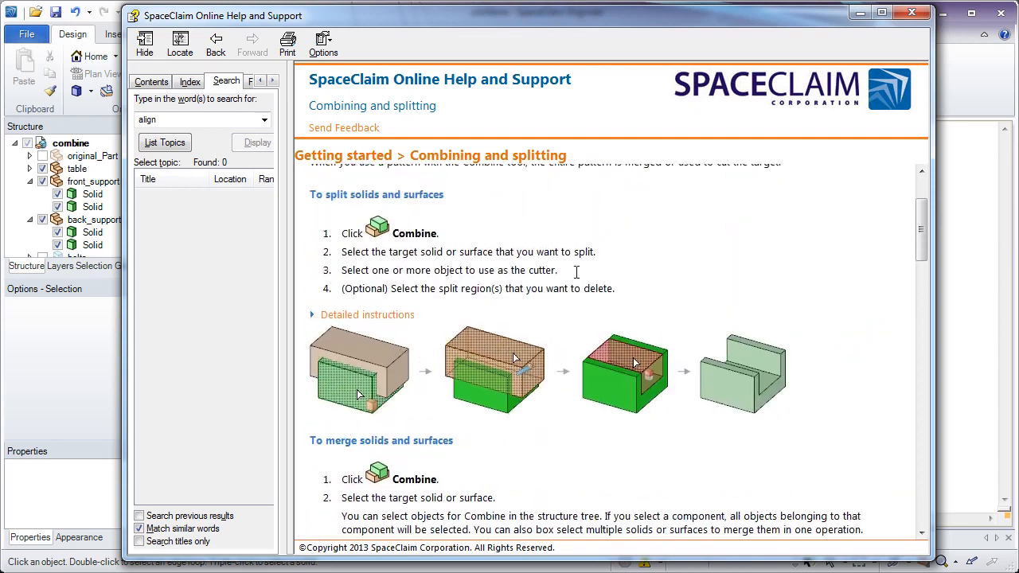
pyautogui.click(859, 14)
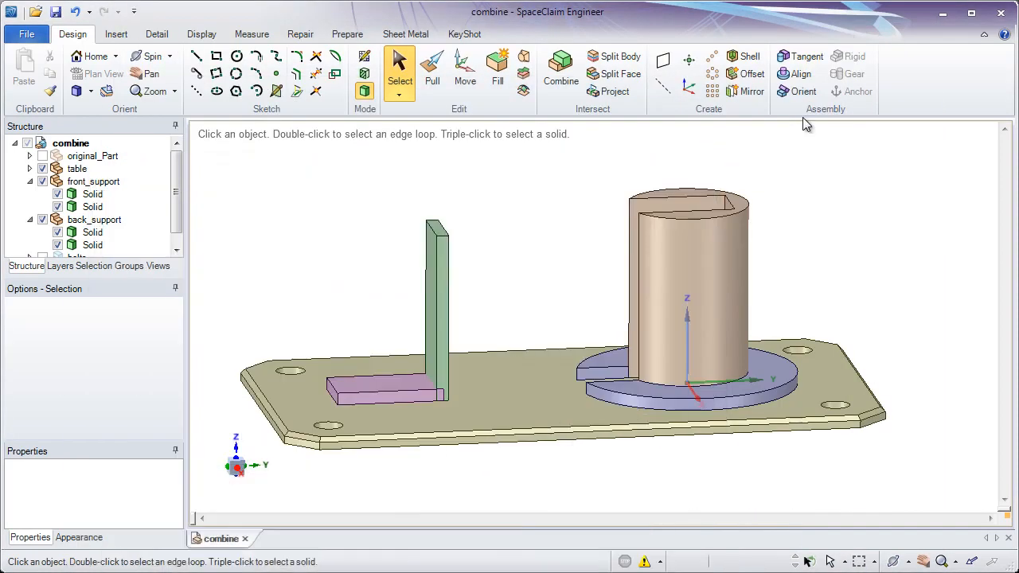
# Step: Examine the fixture model and identify the front_support and back_support components that each contain separate solids
pyautogui.click(495, 334)
pyautogui.scroll(1, 518, 402)
pyautogui.scroll(2, 517, 401)
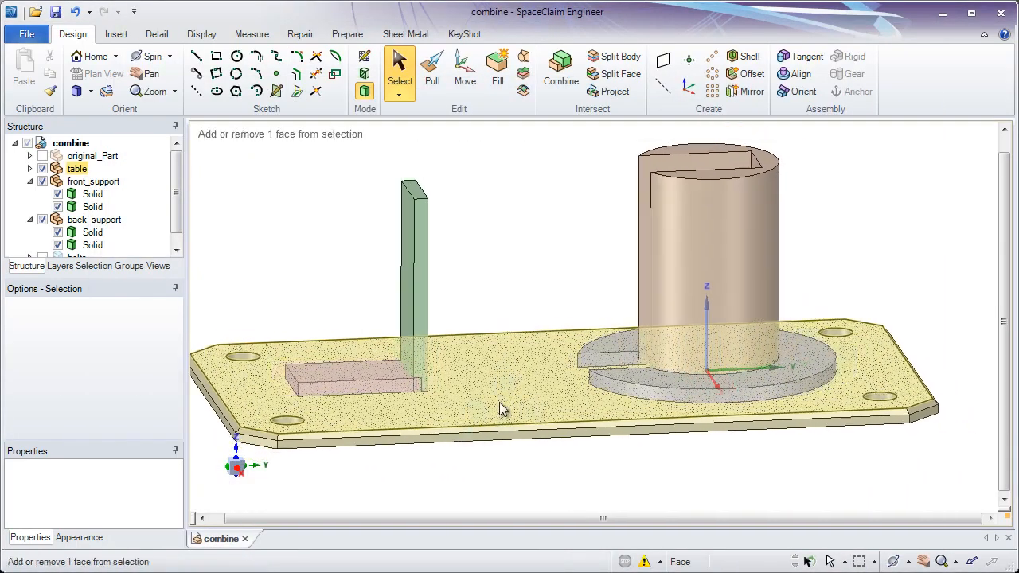
pyautogui.click(514, 268)
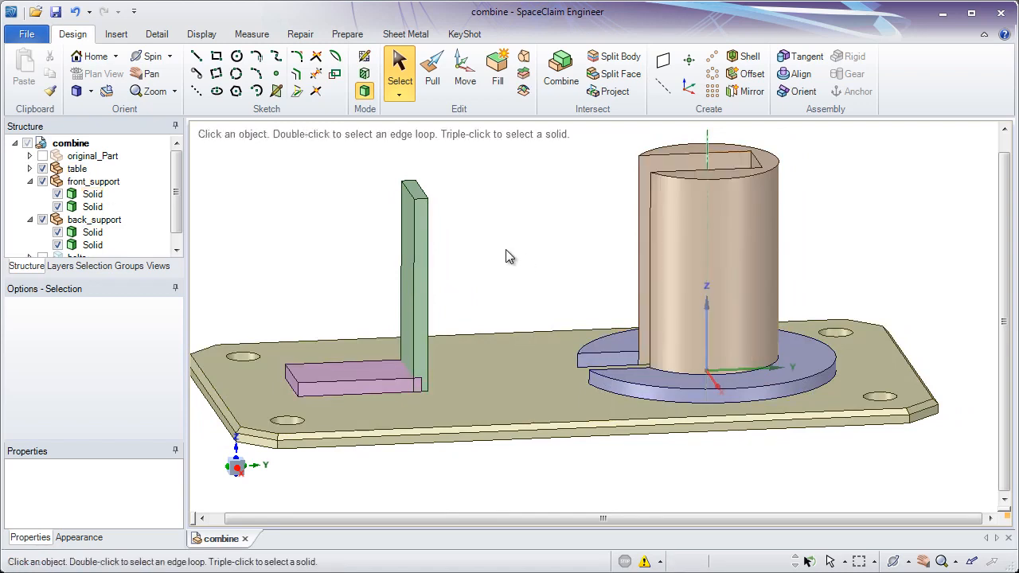
pyautogui.scroll(-1, 177, 199)
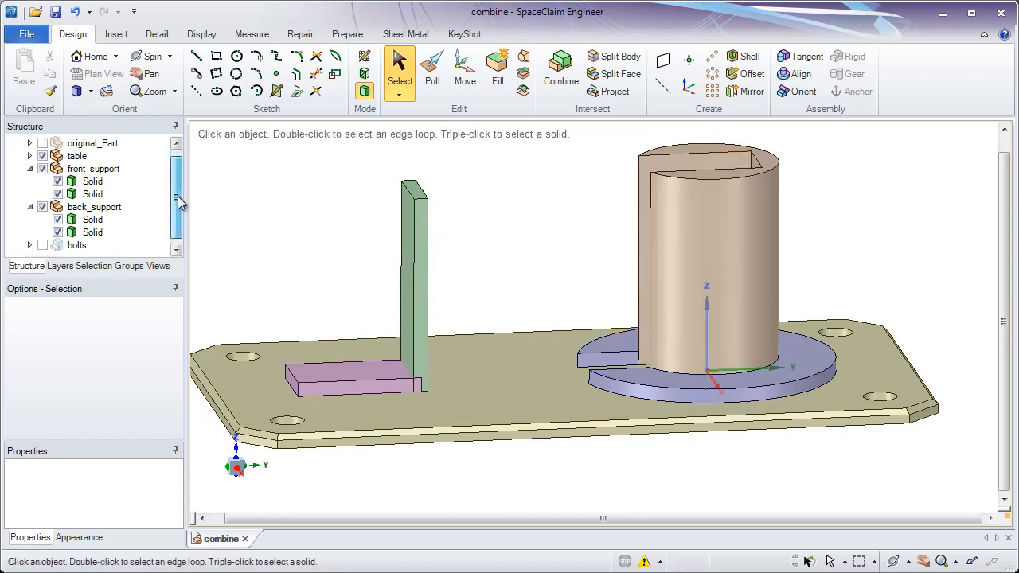
pyautogui.click(114, 171)
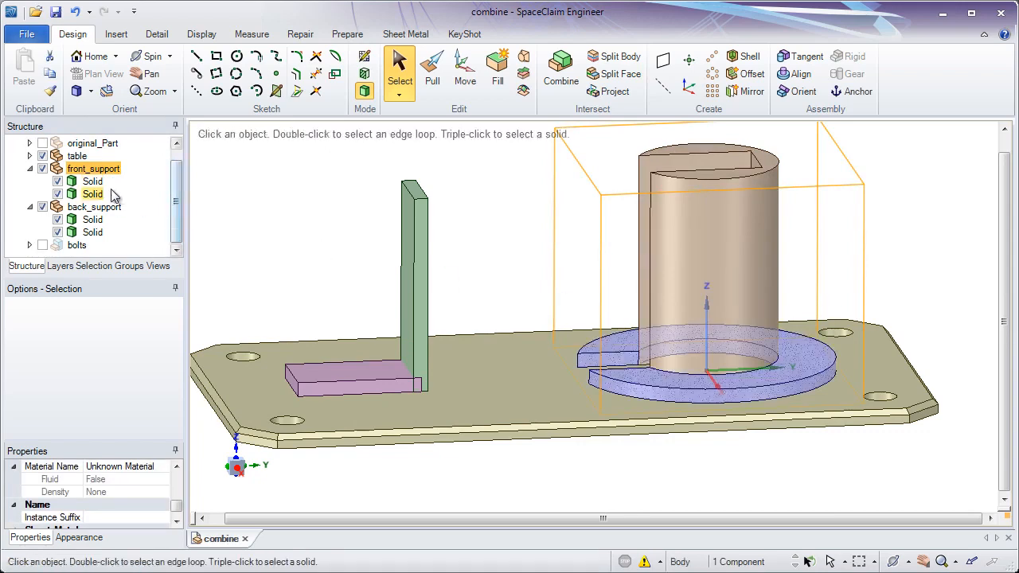
pyautogui.click(94, 207)
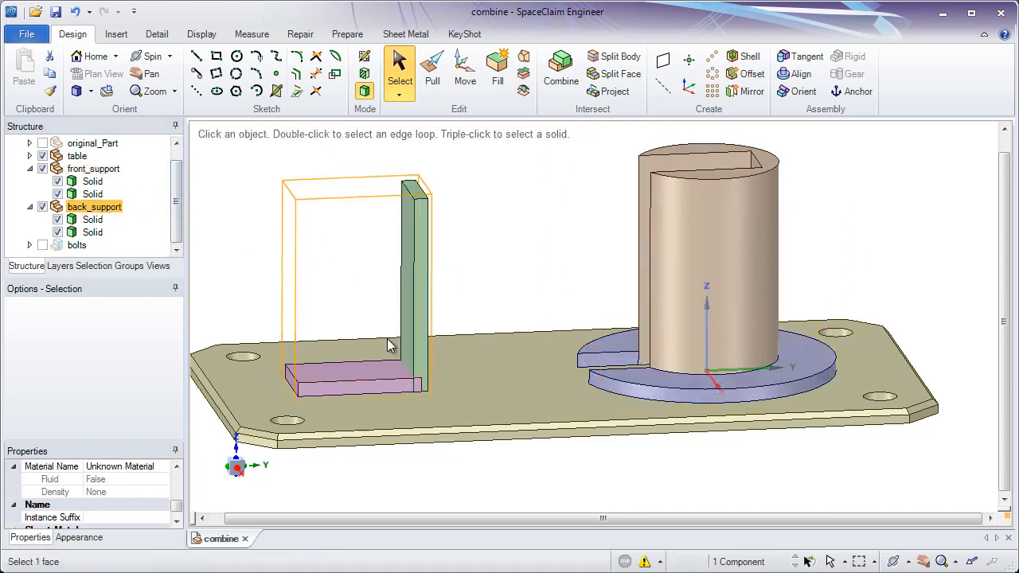
pyautogui.click(466, 284)
pyautogui.keyDown('shift'); pyautogui.moveTo(364, 308); pyautogui.dragTo(457, 287, button='middle'); pyautogui.keyUp('shift')
pyautogui.click(495, 263)
# Step: Combine the two back_support solids, taking the horizontal plate as target and merging the vertical plate into it
pyautogui.click(575, 82)
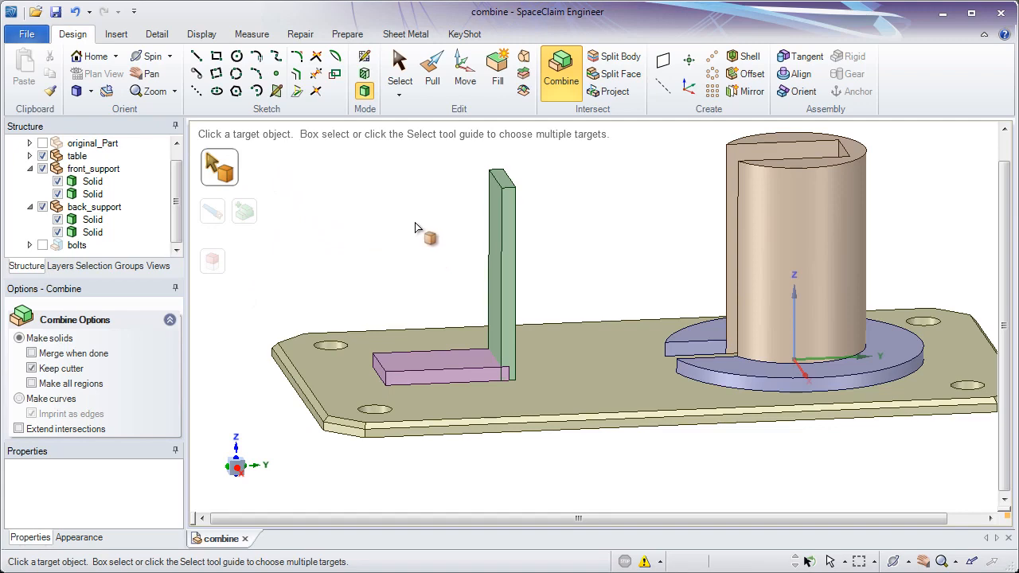
pyautogui.click(500, 262)
pyautogui.scroll(2, 493, 319)
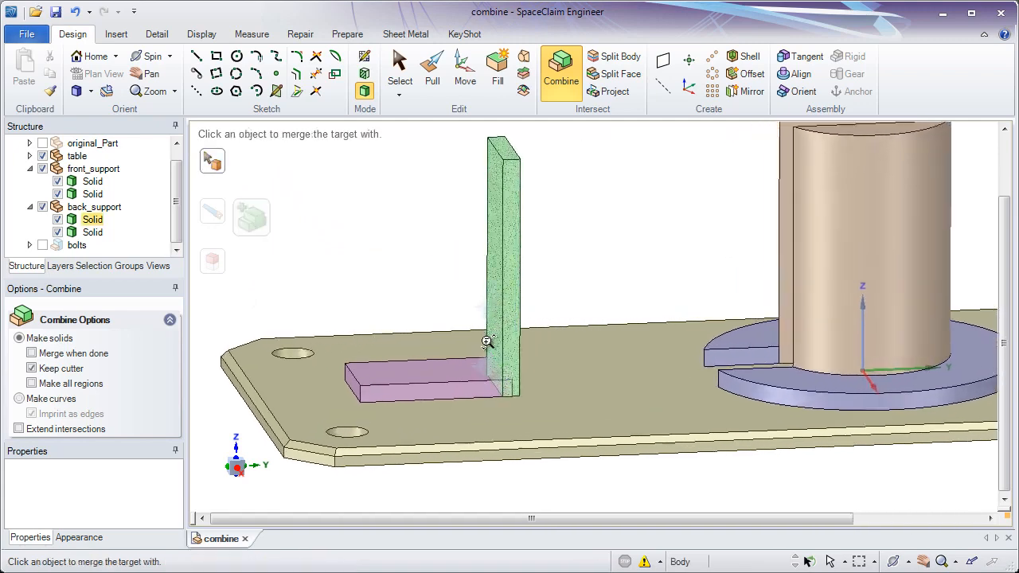
pyautogui.keyDown('ctrl'); pyautogui.moveTo(486, 342); pyautogui.dragTo(423, 344, button='middle'); pyautogui.keyUp('ctrl')
pyautogui.press('Escape')
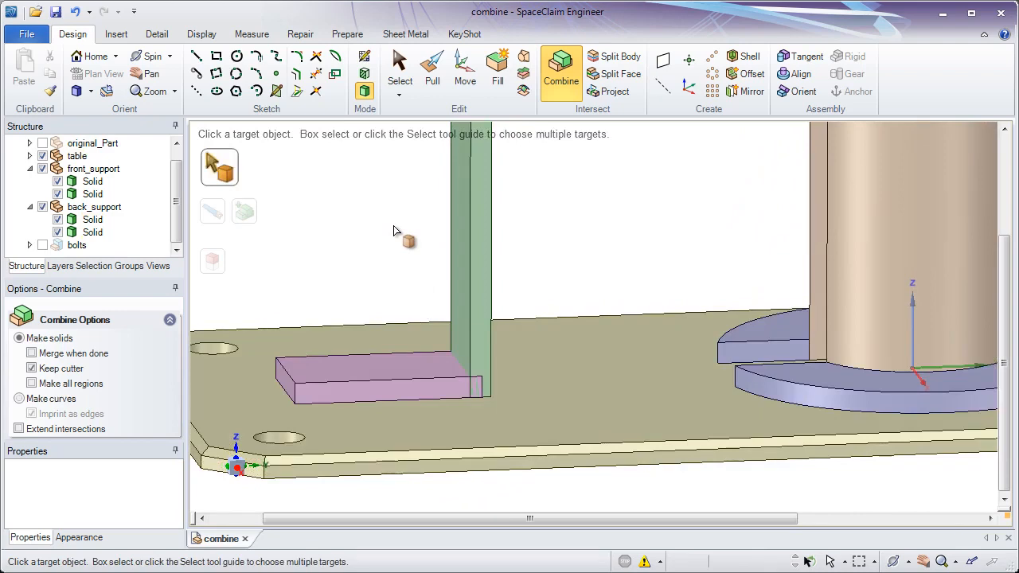
pyautogui.click(415, 378)
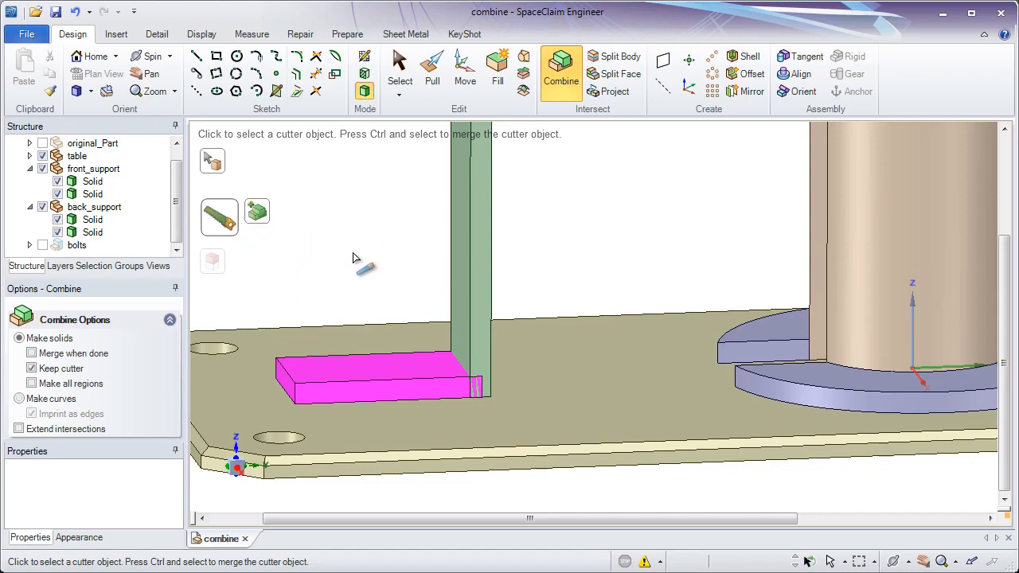
pyautogui.click(466, 404)
pyautogui.scroll(4, 446, 478)
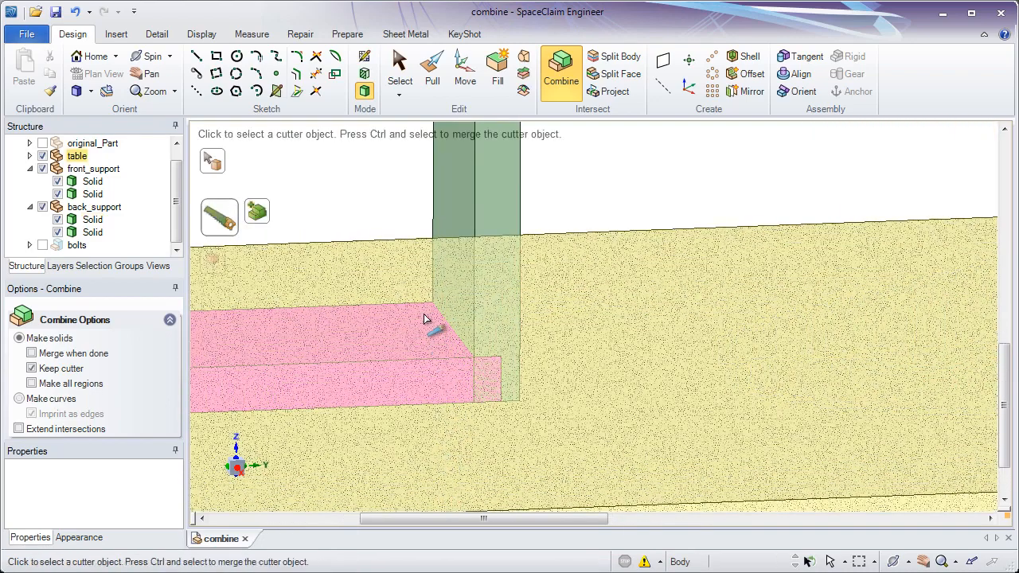
pyautogui.moveTo(424, 315); pyautogui.dragTo(412, 289, button='middle')
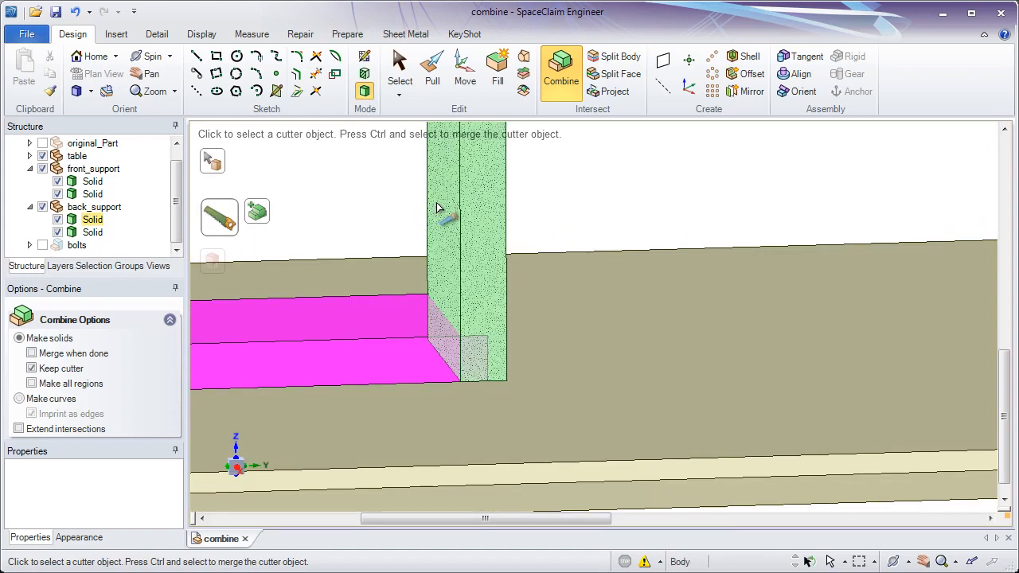
pyautogui.click(471, 354)
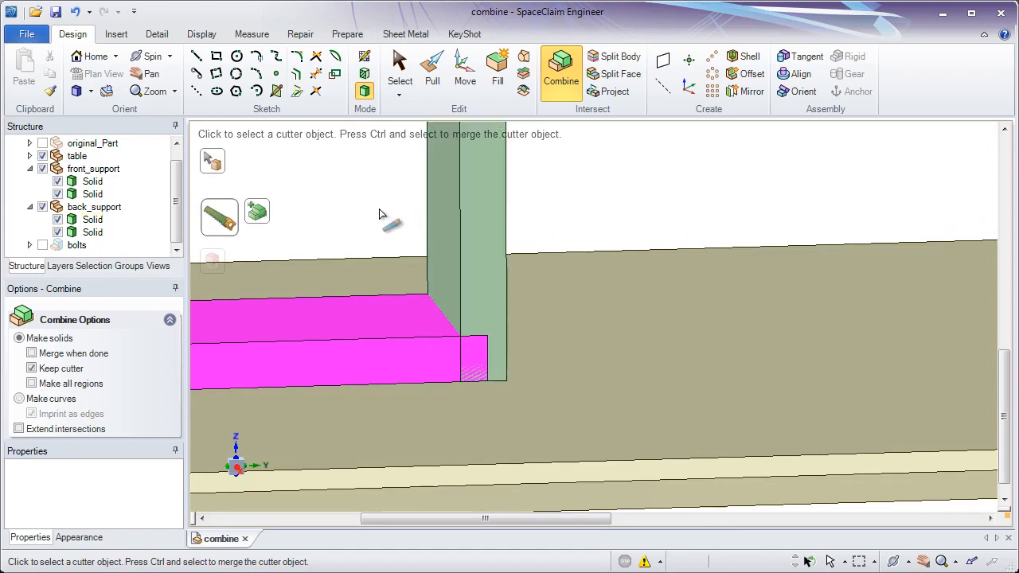
pyautogui.click(263, 215)
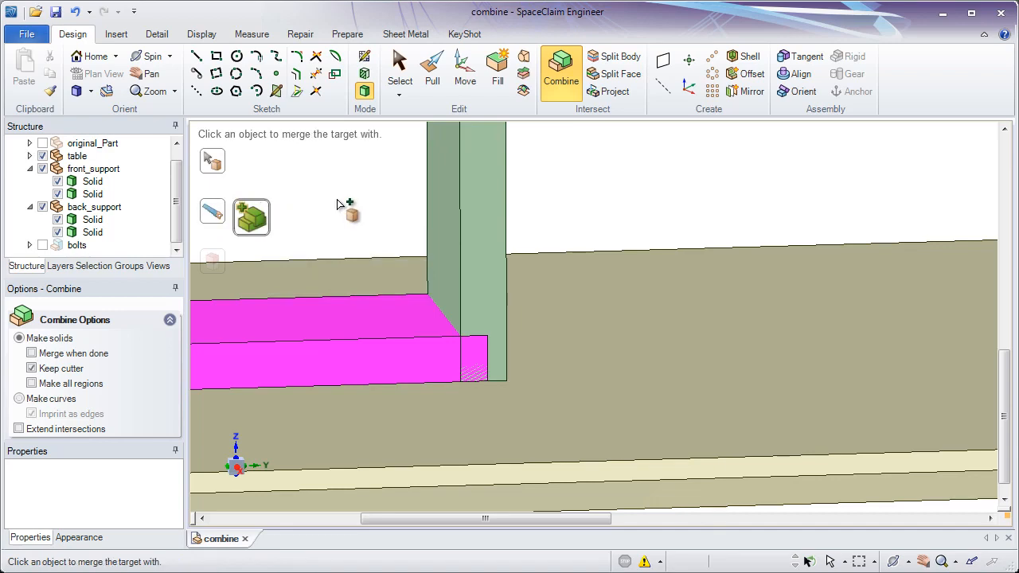
pyautogui.click(453, 230)
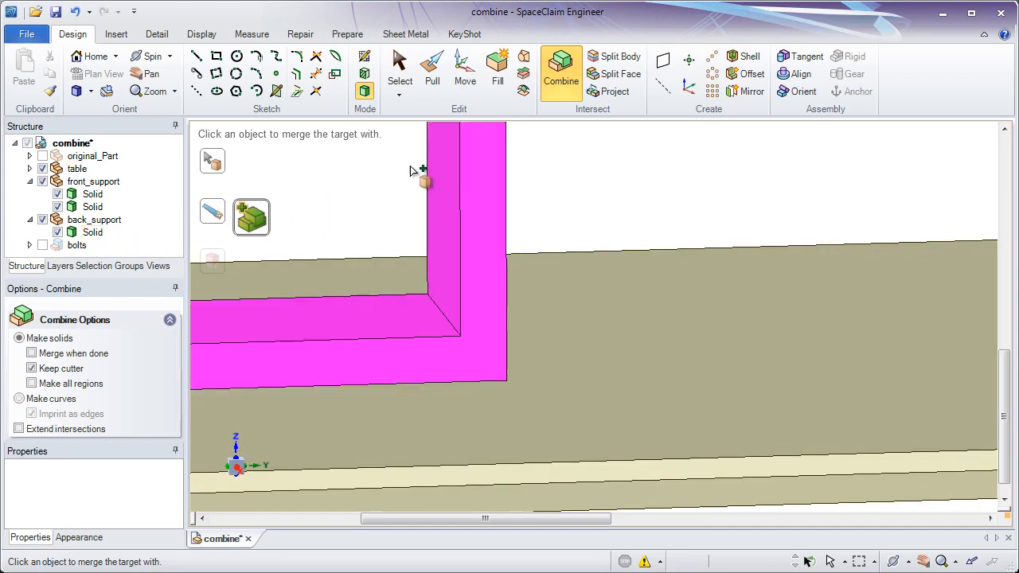
pyautogui.click(537, 146)
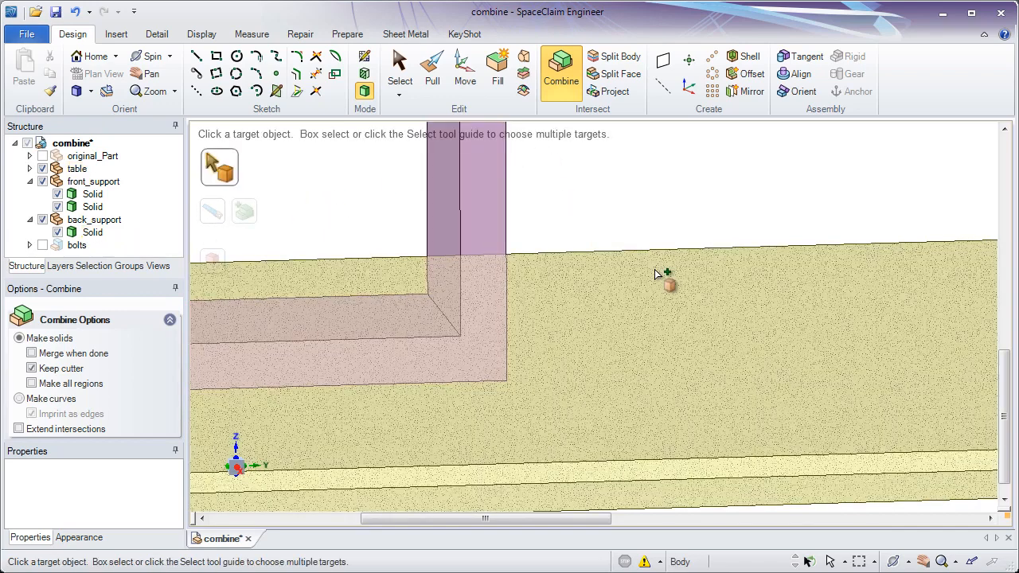
# Step: Combine the two front_support solids, taking the slotted cylinder as target and merging the round base disc into it
pyautogui.click(655, 269)
pyautogui.scroll(-2, 687, 202)
pyautogui.keyDown('shift'); pyautogui.moveTo(686, 202); pyautogui.dragTo(673, 189, button='middle'); pyautogui.keyUp('shift')
pyautogui.keyDown('ctrl'); pyautogui.moveTo(665, 191); pyautogui.dragTo(351, 220, button='middle'); pyautogui.keyUp('ctrl')
pyautogui.click(444, 224)
pyautogui.moveTo(522, 240)
pyautogui.mouseDown(button='middle')
pyautogui.moveTo(534, 232)
pyautogui.moveTo(528, 252)
pyautogui.mouseUp(button='middle')
pyautogui.click(694, 272)
pyautogui.keyDown('shift'); pyautogui.moveTo(694, 271); pyautogui.dragTo(654, 334, button='middle'); pyautogui.keyUp('shift')
pyautogui.press('Escape')
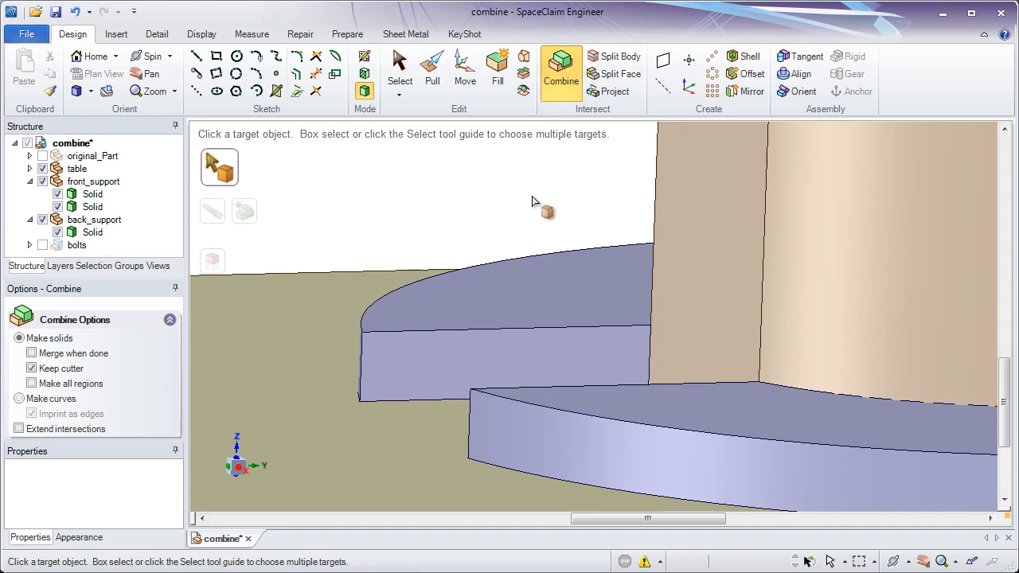
pyautogui.click(672, 188)
pyautogui.click(671, 176)
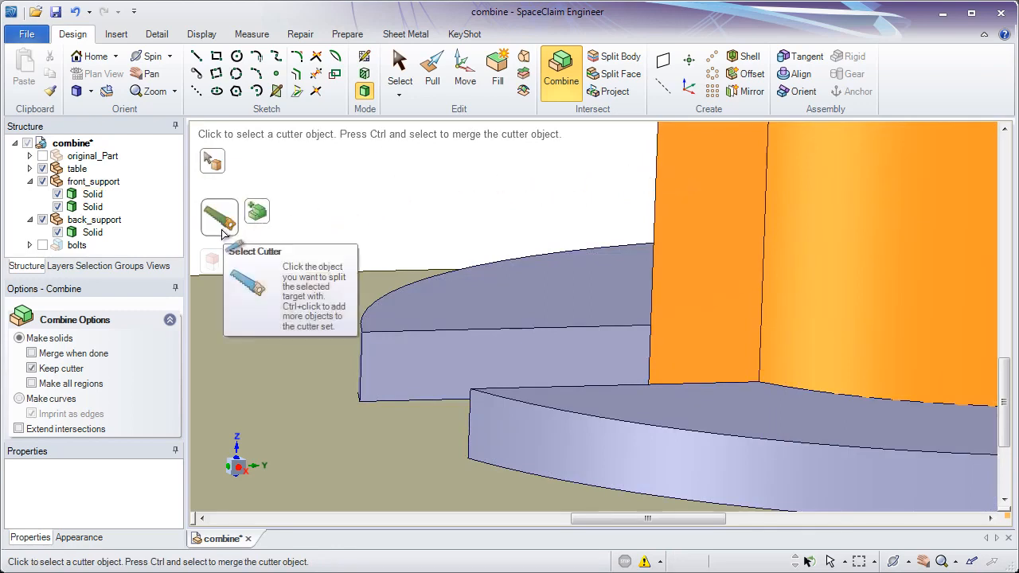
pyautogui.click(263, 217)
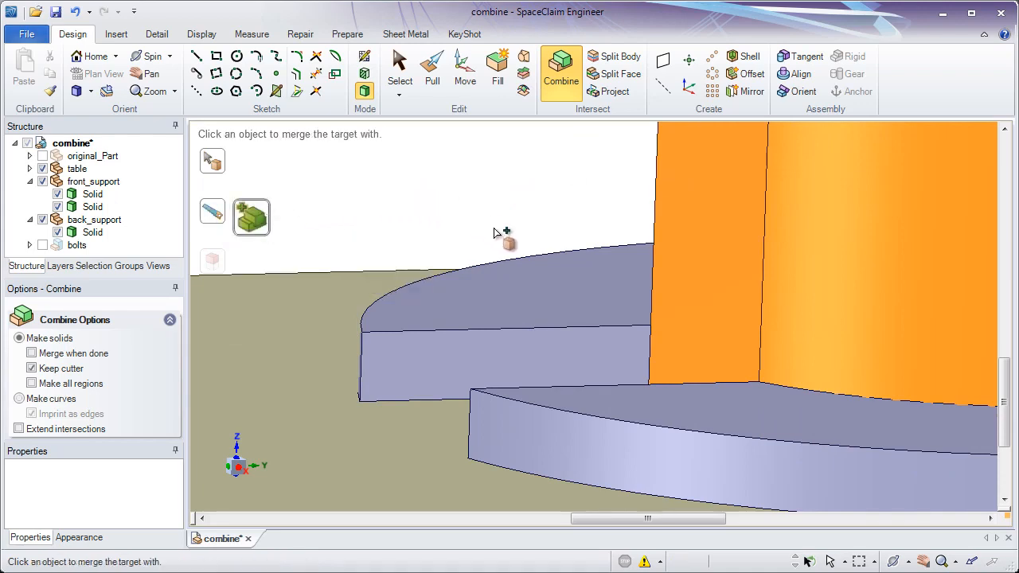
pyautogui.click(557, 272)
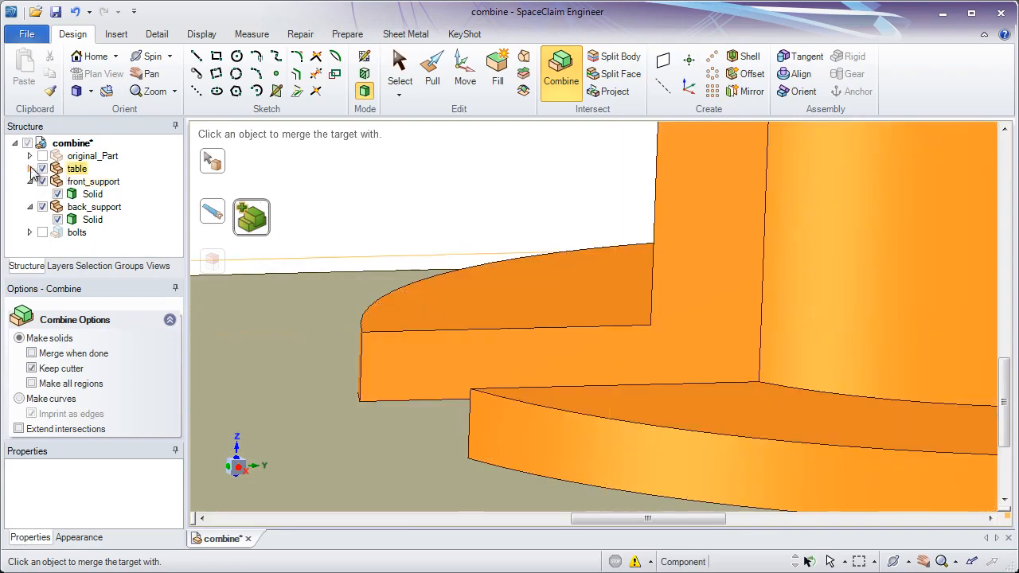
# Step: Try merging the table solid into the front support, and undo that merge
pyautogui.click(30, 169)
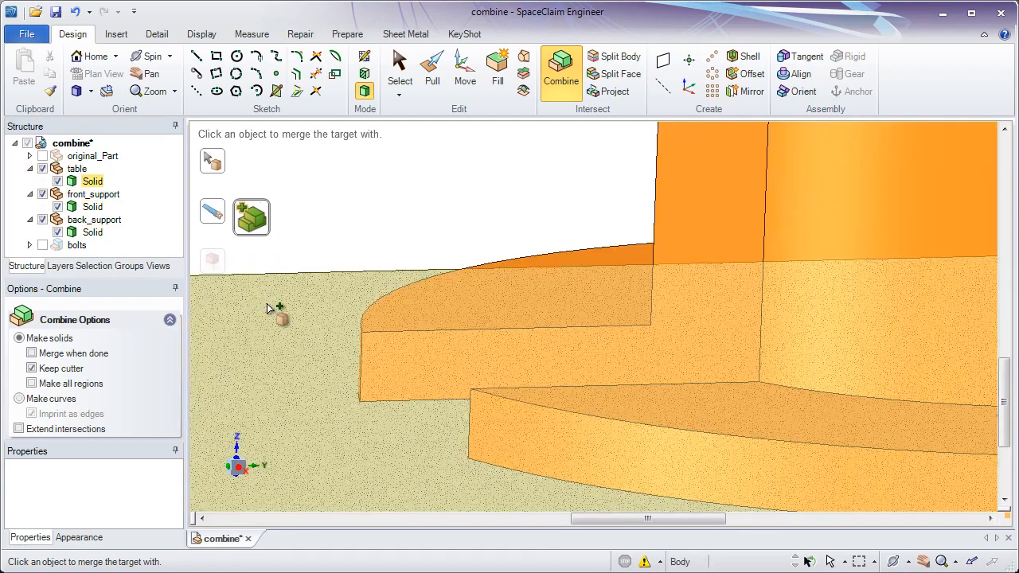
pyautogui.click(267, 303)
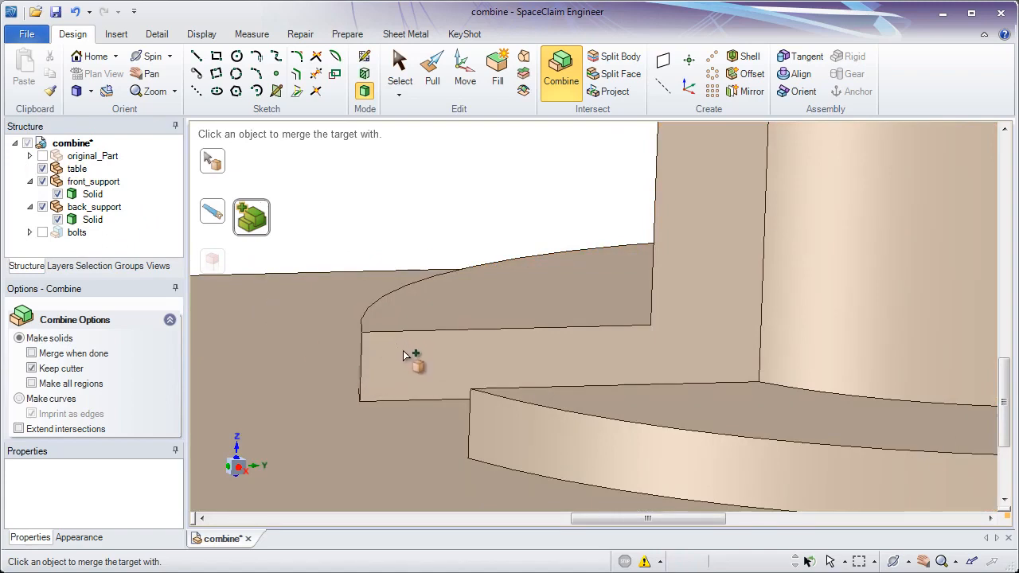
pyautogui.click(77, 13)
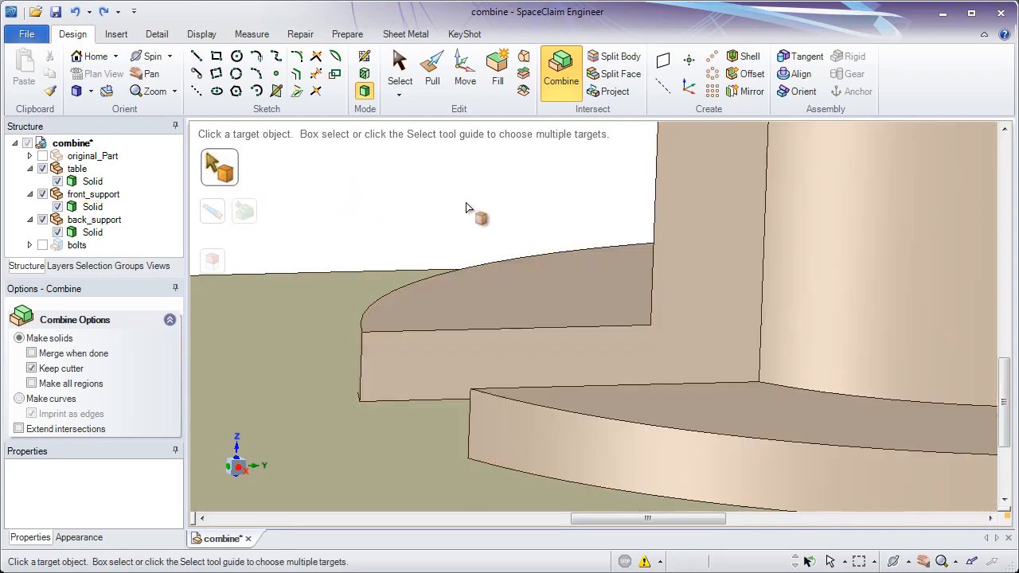
# Step: Make the original_Part component visible together with the table and both supports
pyautogui.click(496, 346)
pyautogui.scroll(-4, 483, 332)
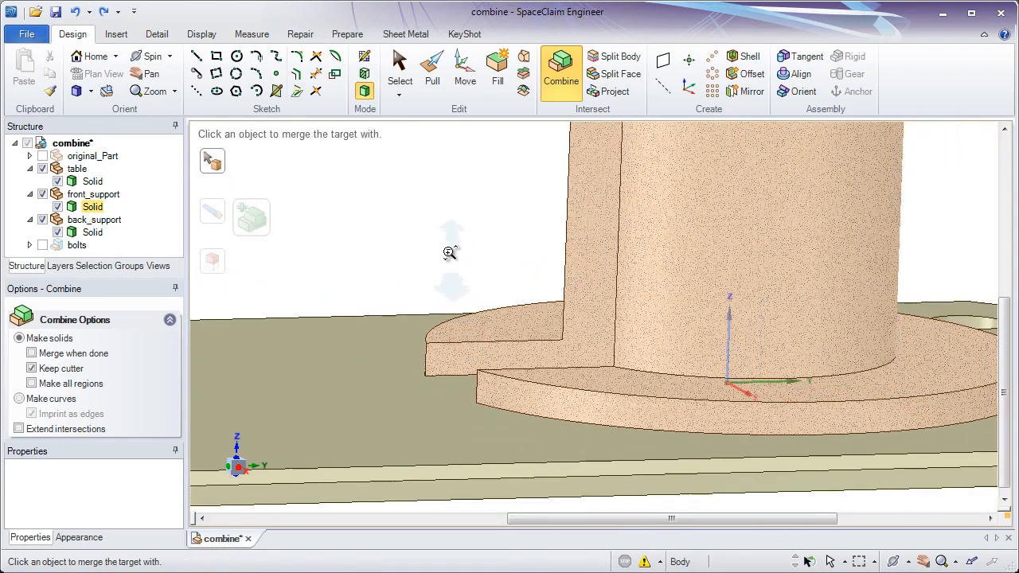
pyautogui.keyDown('shift'); pyautogui.moveTo(450, 252); pyautogui.dragTo(369, 143, button='middle'); pyautogui.keyUp('shift')
pyautogui.click(371, 147)
pyautogui.keyDown('ctrl'); pyautogui.moveTo(421, 222); pyautogui.dragTo(502, 264, button='middle'); pyautogui.keyUp('ctrl')
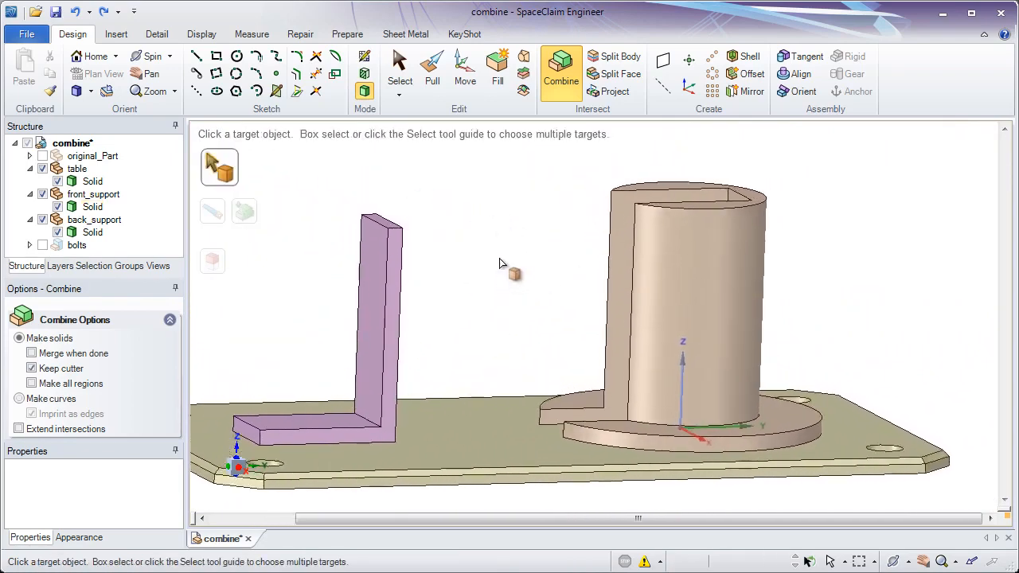
pyautogui.click(42, 156)
pyautogui.click(42, 157)
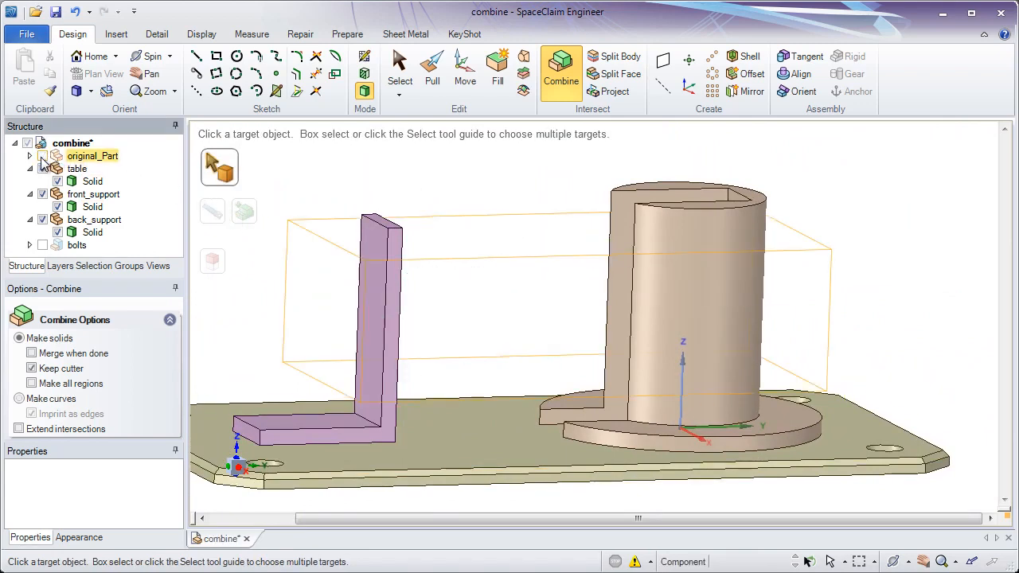
pyautogui.click(42, 157)
pyautogui.click(43, 157)
pyautogui.click(42, 157)
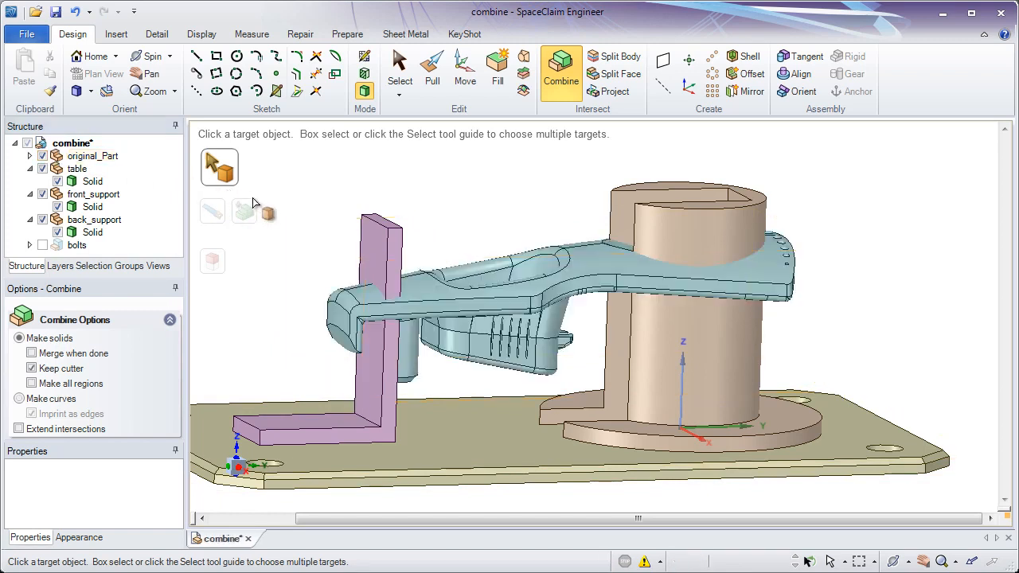
pyautogui.keyDown('shift'); pyautogui.moveTo(293, 201); pyautogui.dragTo(334, 192, button='middle'); pyautogui.keyUp('shift')
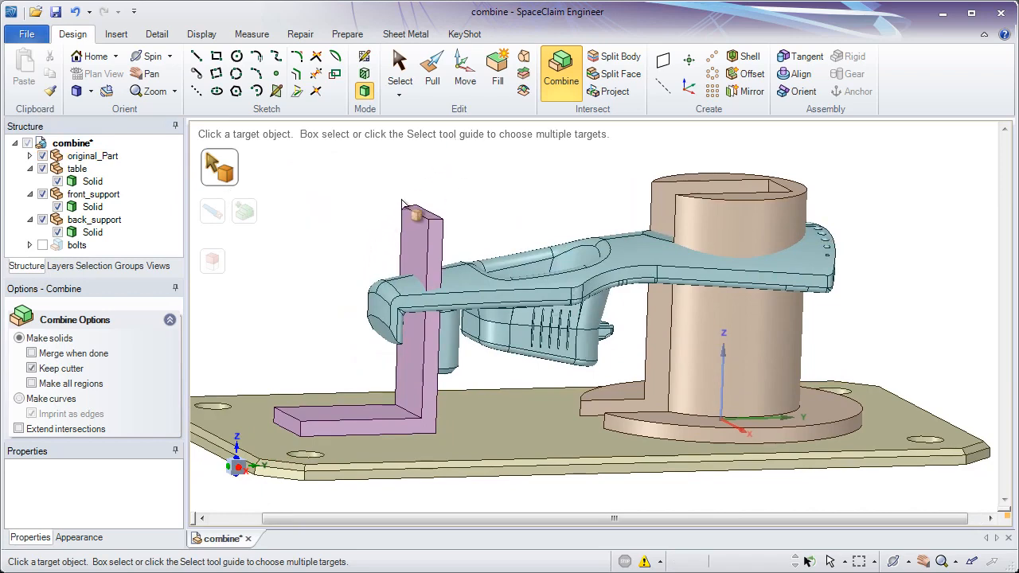
# Step: Use Combine to cut the L-shaped back_support solid, taking original_Part as the cutter
pyautogui.scroll(6, 402, 202)
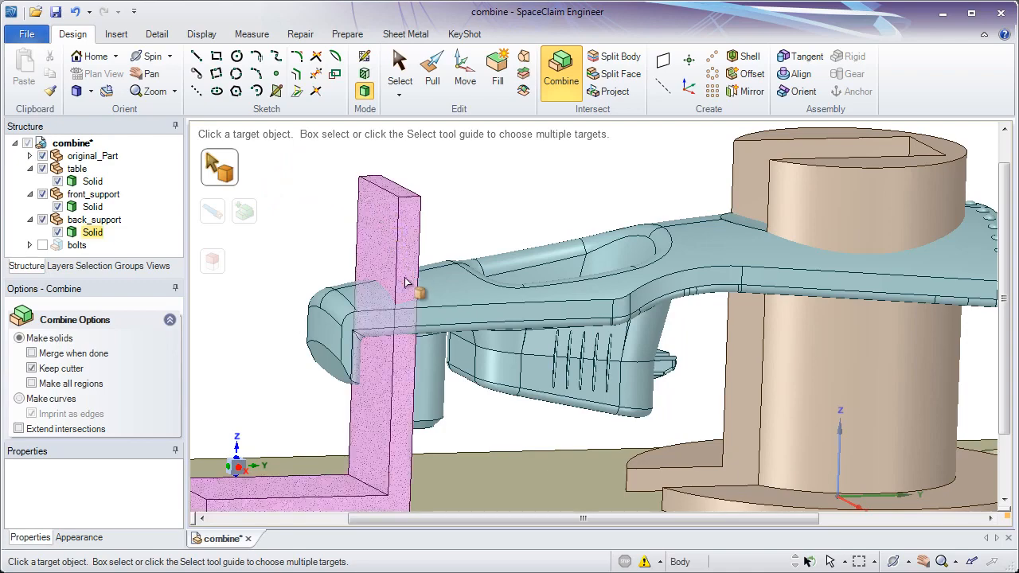
pyautogui.moveTo(398, 291); pyautogui.dragTo(383, 238, button='middle')
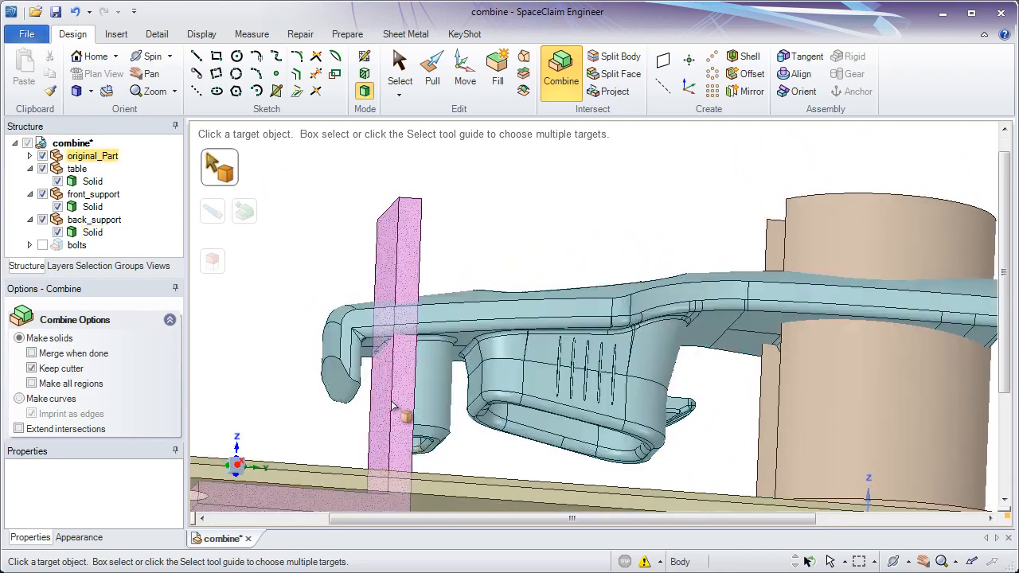
pyautogui.moveTo(392, 295); pyautogui.dragTo(387, 228, button='middle')
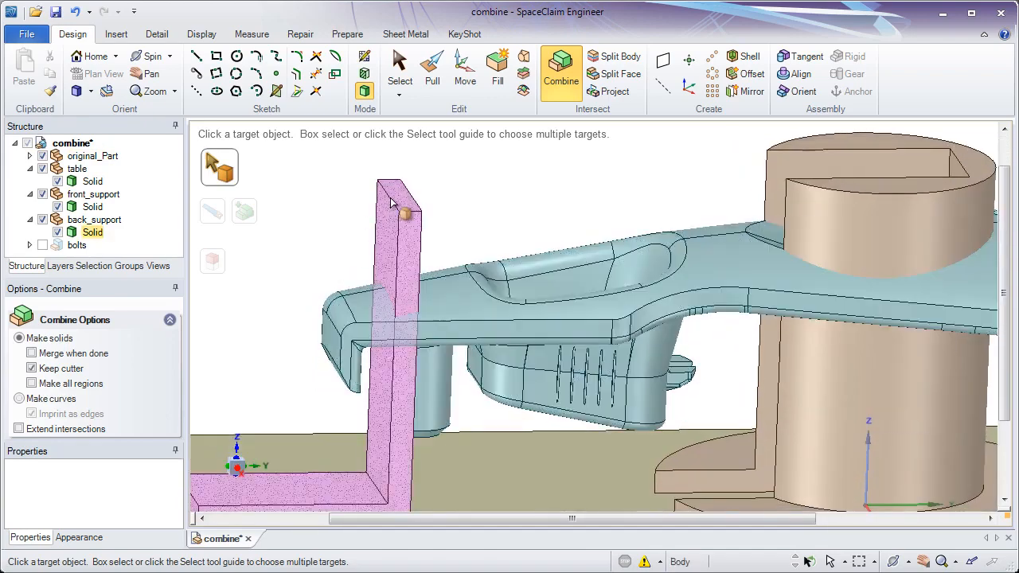
pyautogui.click(391, 221)
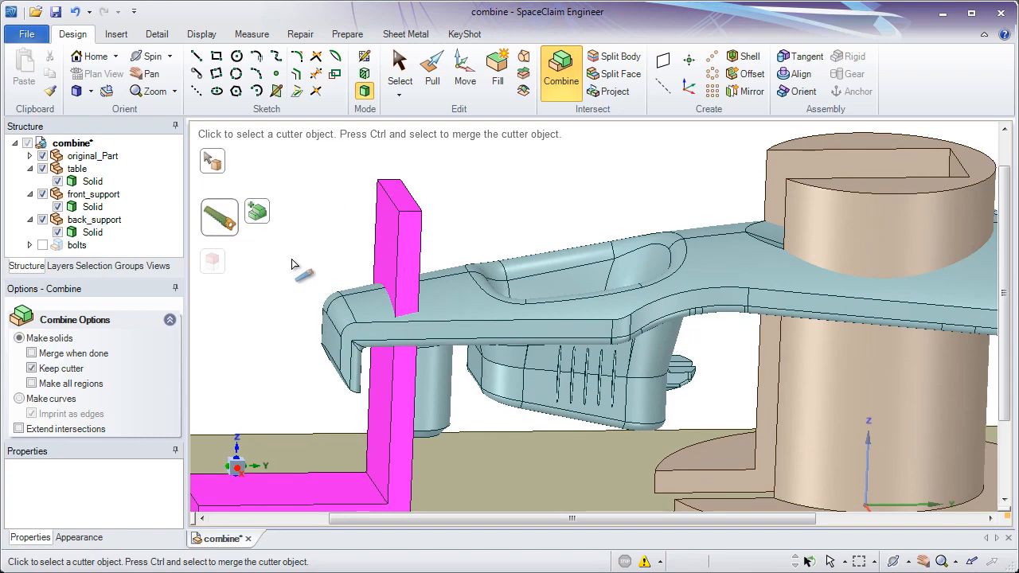
pyautogui.click(356, 318)
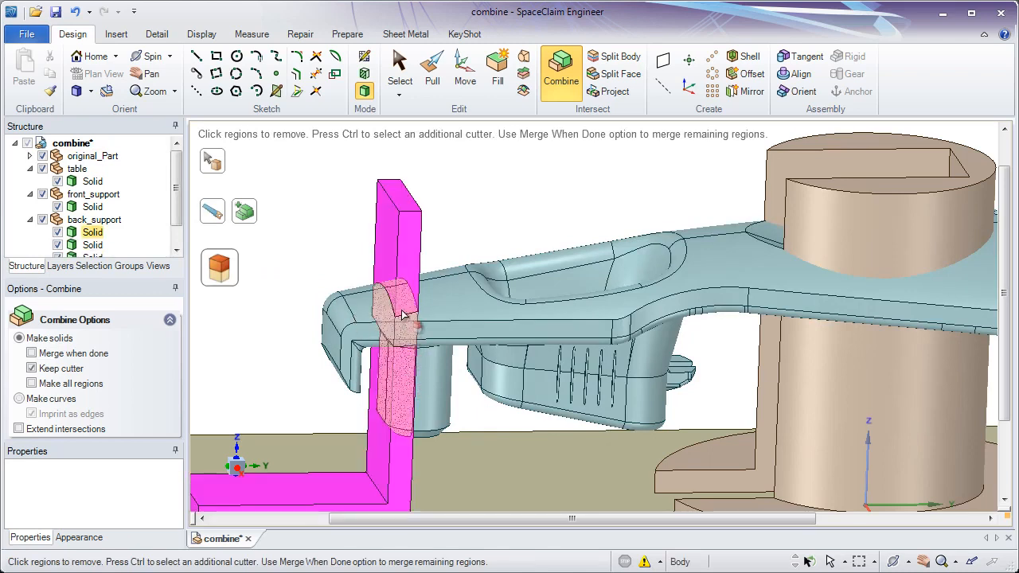
# Step: Hide original_Part and remove the back support's regions above and inside the part's contour, leaving the lower bracket
pyautogui.scroll(-1, 171, 214)
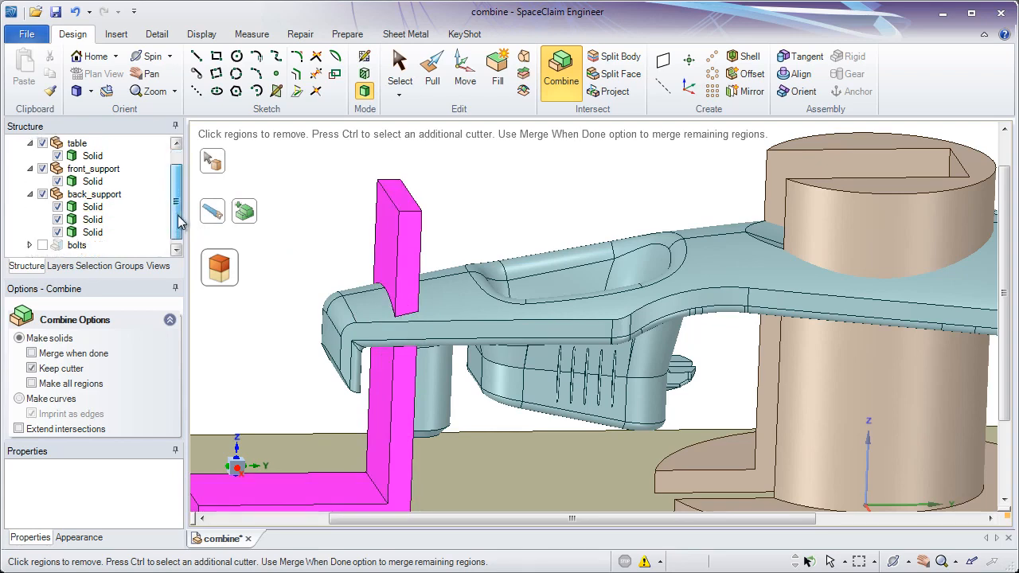
pyautogui.scroll(1, 79, 179)
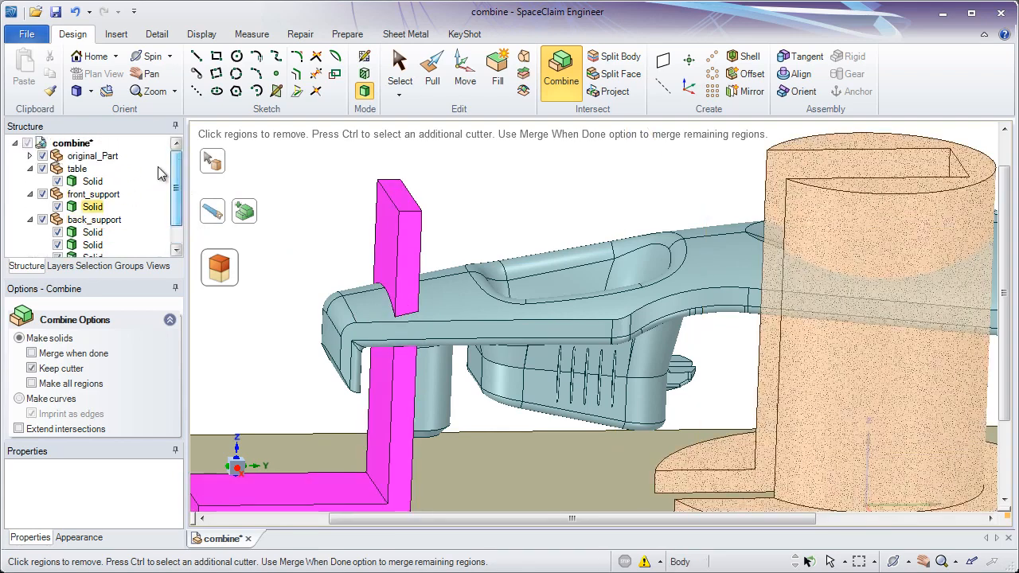
pyautogui.click(41, 156)
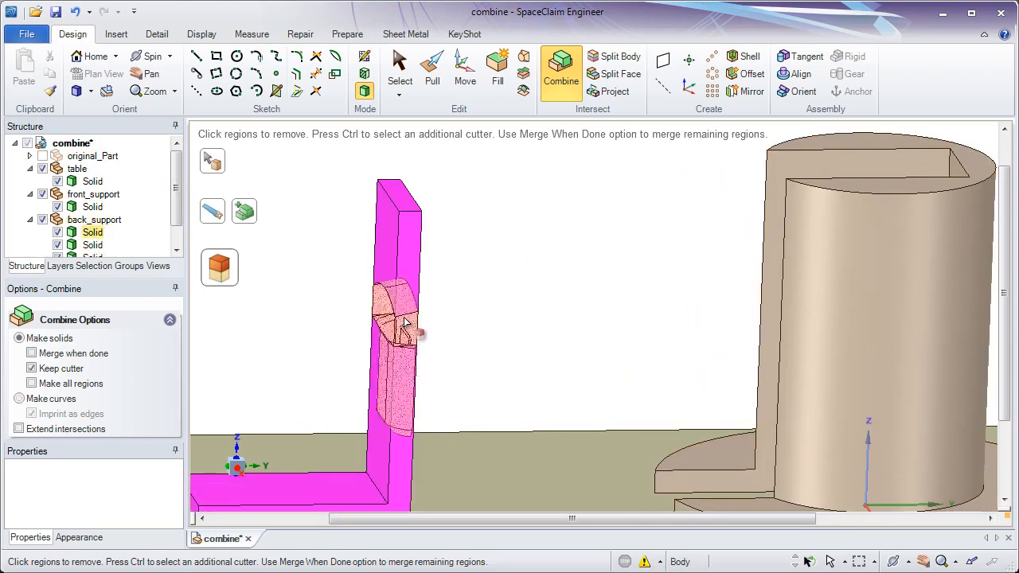
pyautogui.moveTo(489, 316); pyautogui.dragTo(385, 329, button='middle')
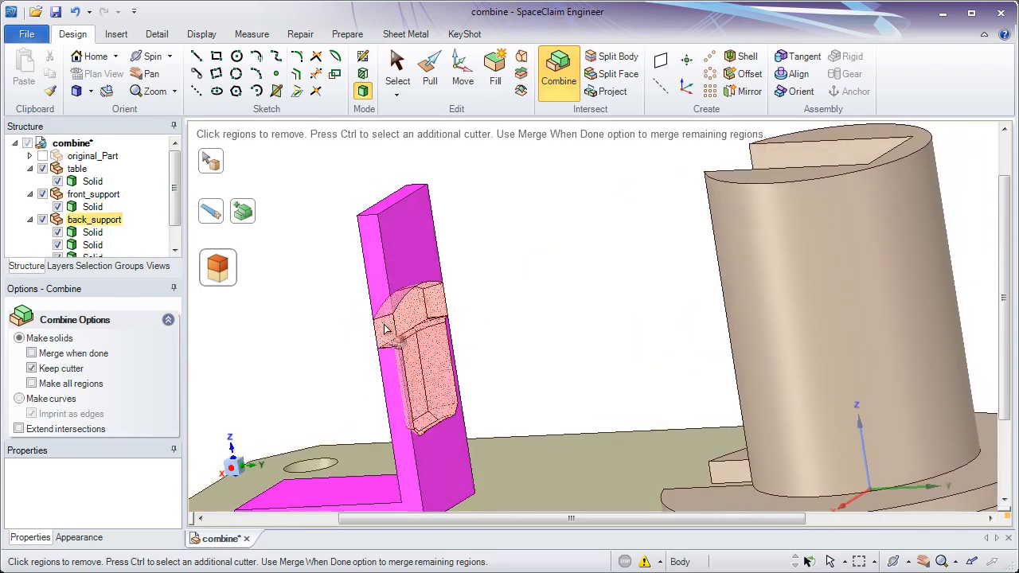
pyautogui.click(399, 272)
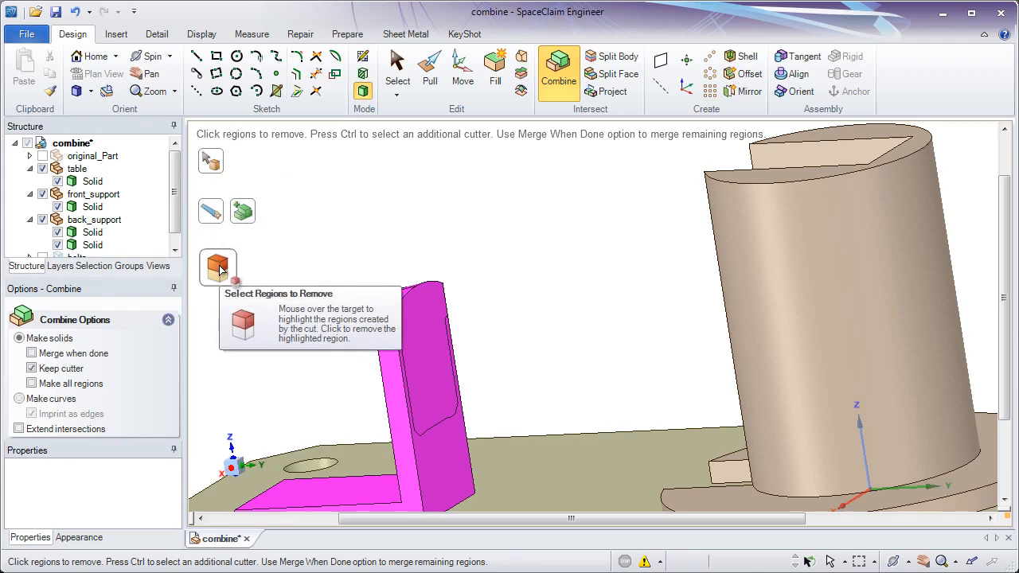
pyautogui.click(420, 315)
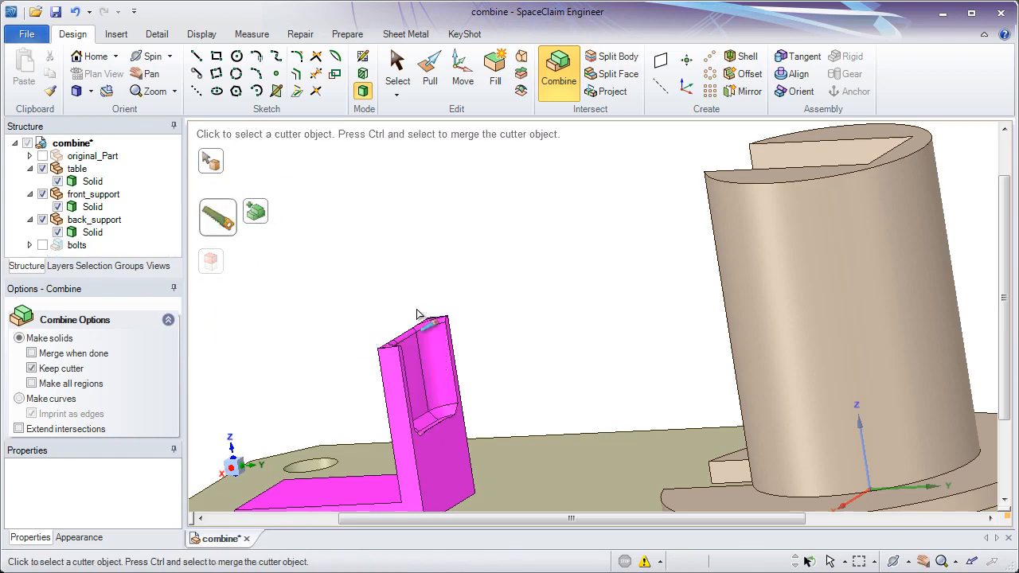
pyautogui.moveTo(417, 334); pyautogui.dragTo(578, 323, button='middle')
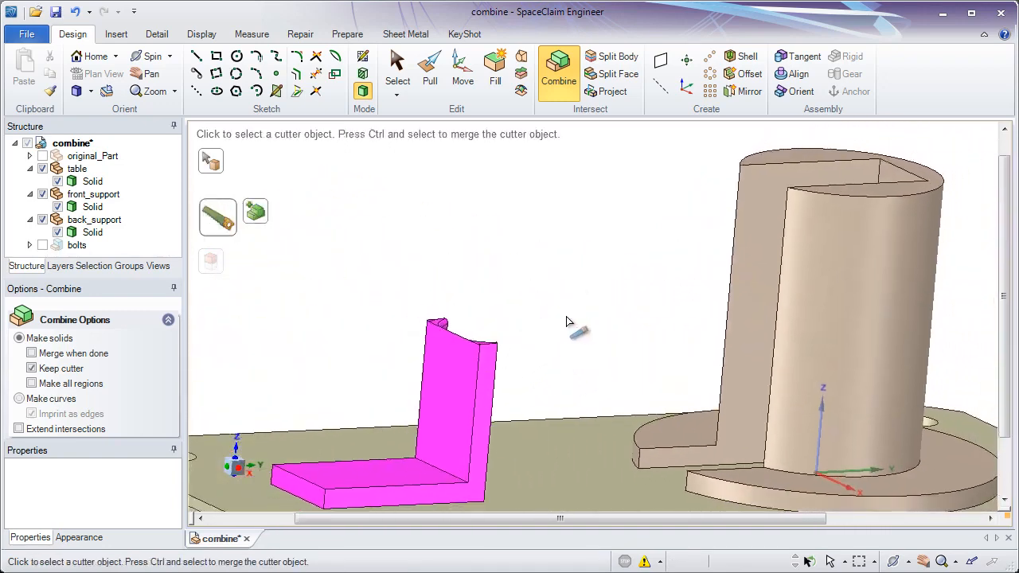
pyautogui.click(529, 308)
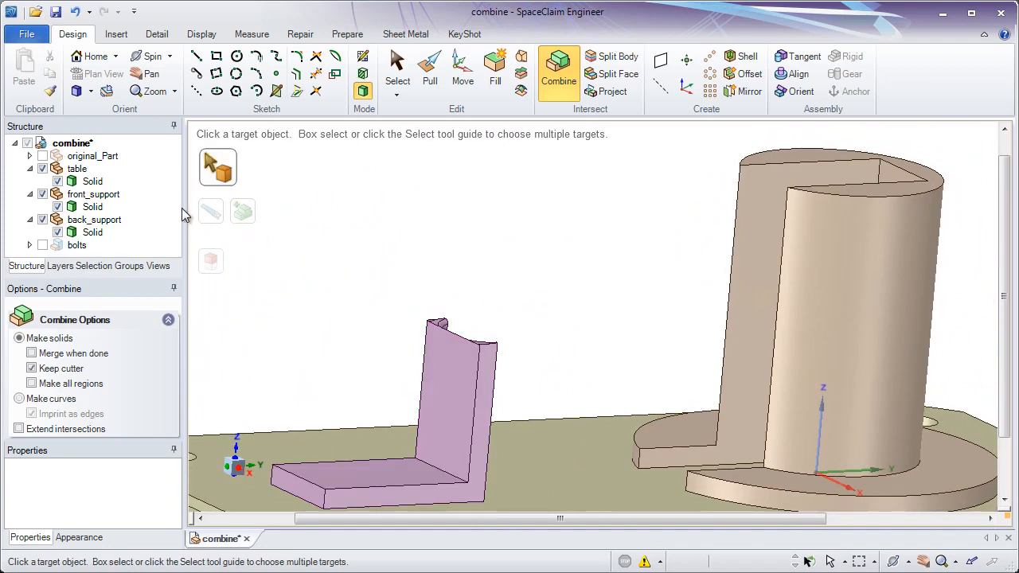
# Step: Show original_Part again and use it as the Combine cutter on the slotted cylindrical front_support solid
pyautogui.click(42, 156)
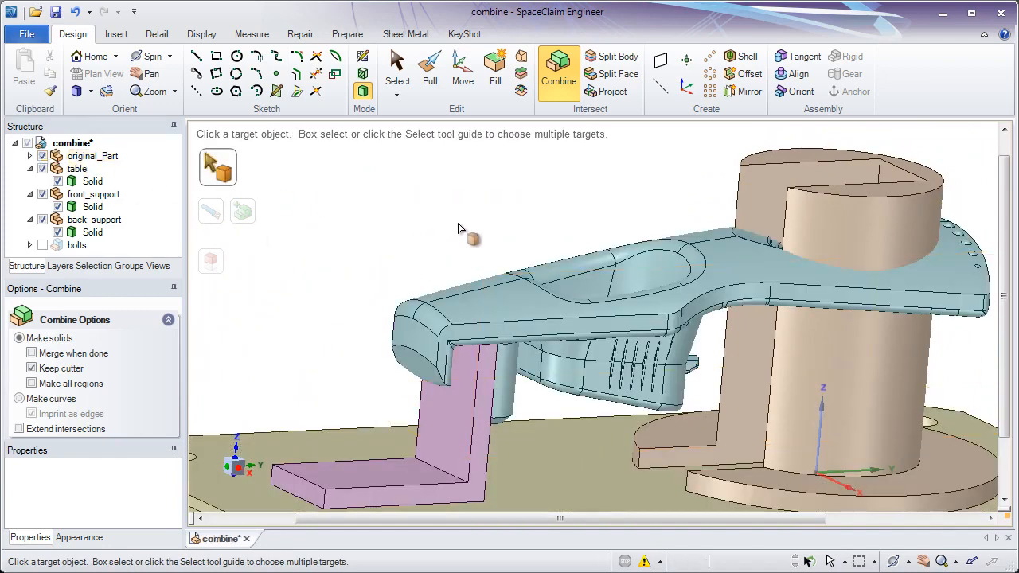
pyautogui.keyDown('shift'); pyautogui.moveTo(549, 230); pyautogui.dragTo(464, 226, button='middle'); pyautogui.keyUp('shift')
pyautogui.moveTo(720, 256); pyautogui.dragTo(584, 355, button='middle')
pyautogui.click(674, 243)
pyautogui.click(581, 352)
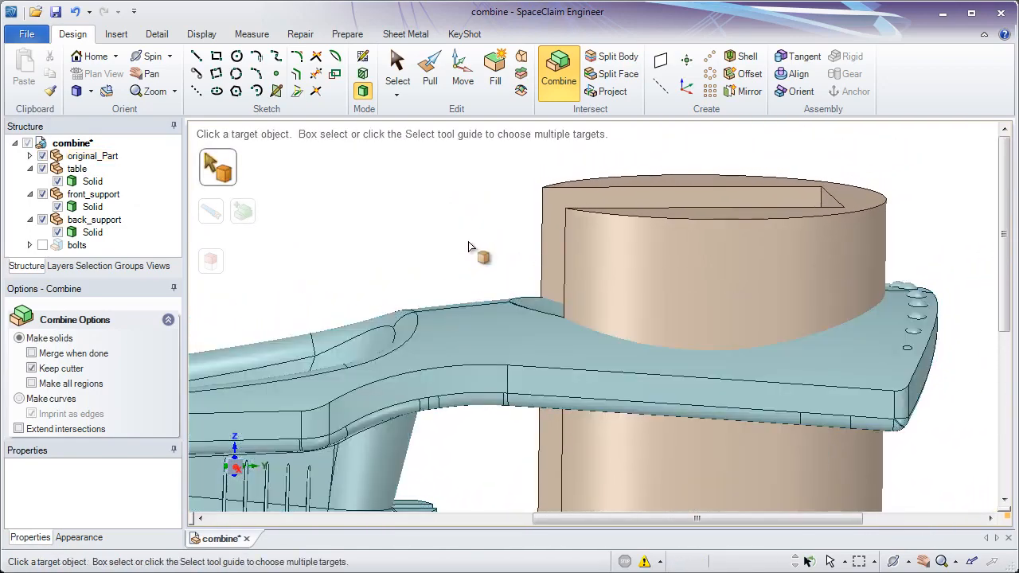
pyautogui.click(568, 211)
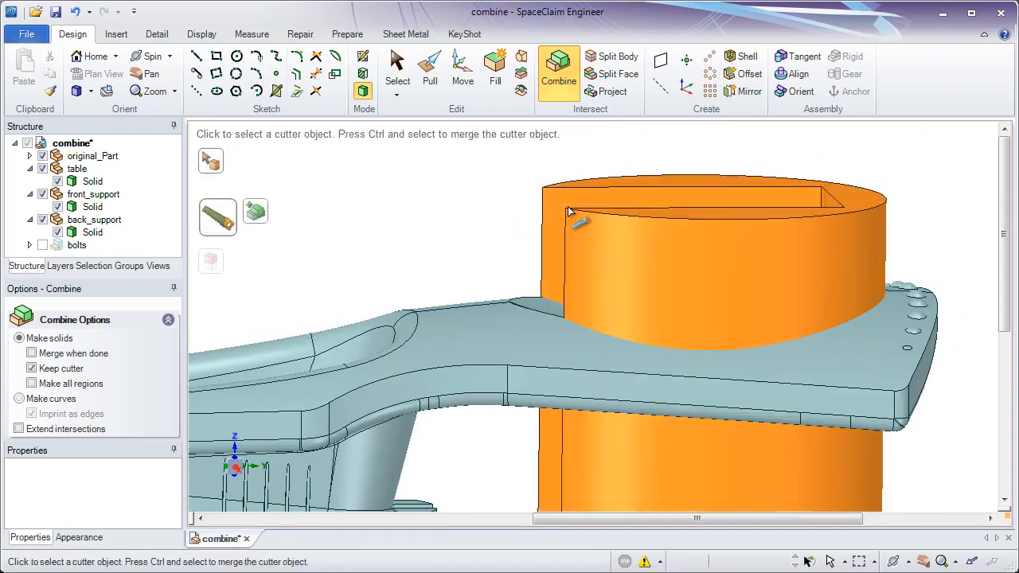
pyautogui.click(458, 333)
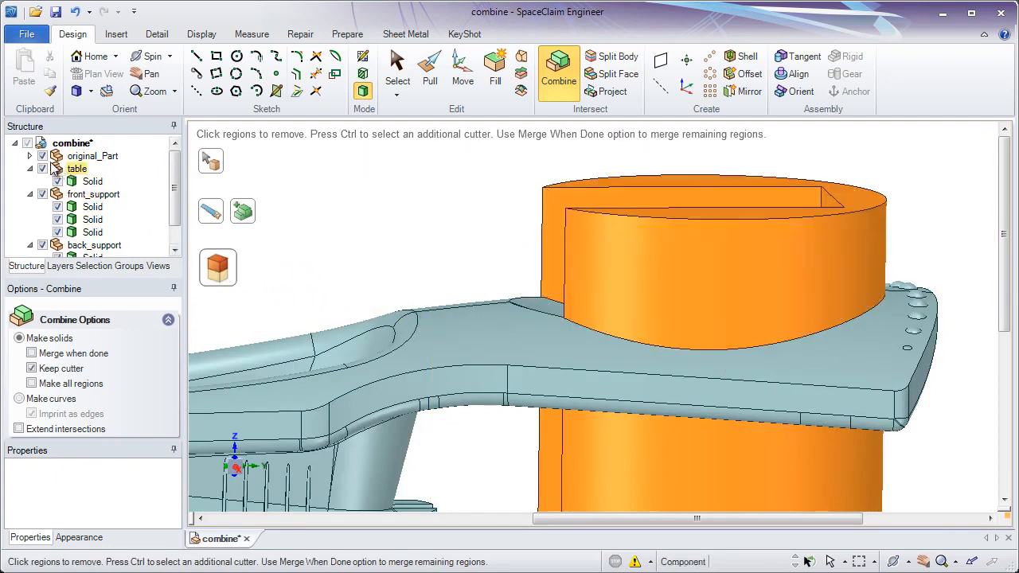
# Step: Hide original_Part, leave Combine, and delete the front_support solid that lies above the part's contour
pyautogui.click(42, 156)
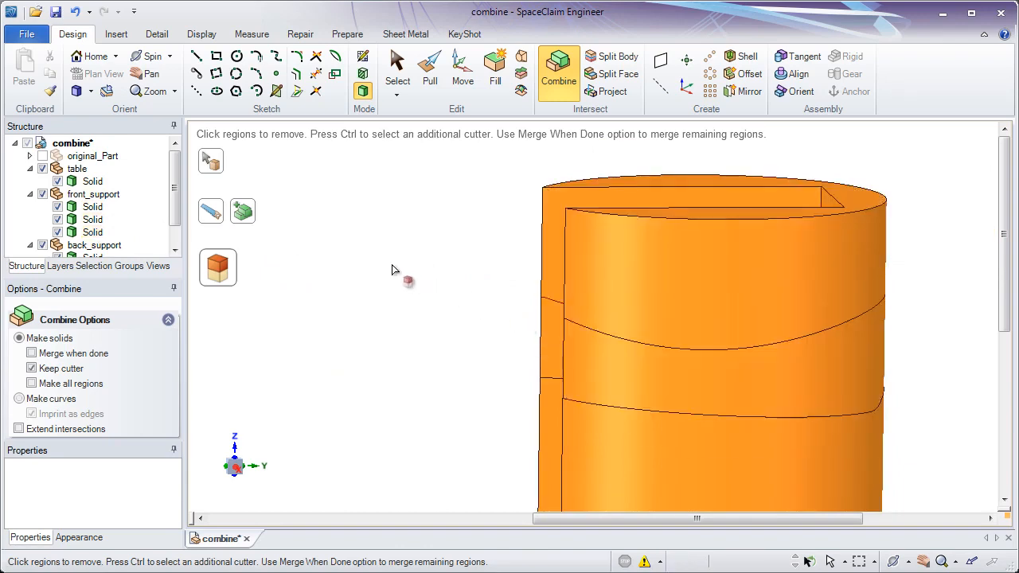
pyautogui.click(332, 213)
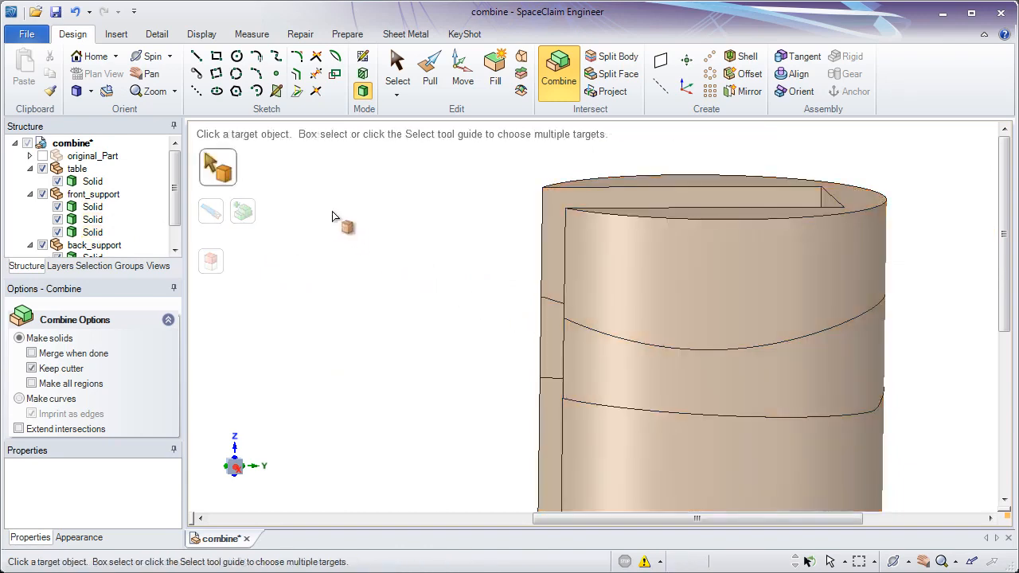
pyautogui.click(397, 70)
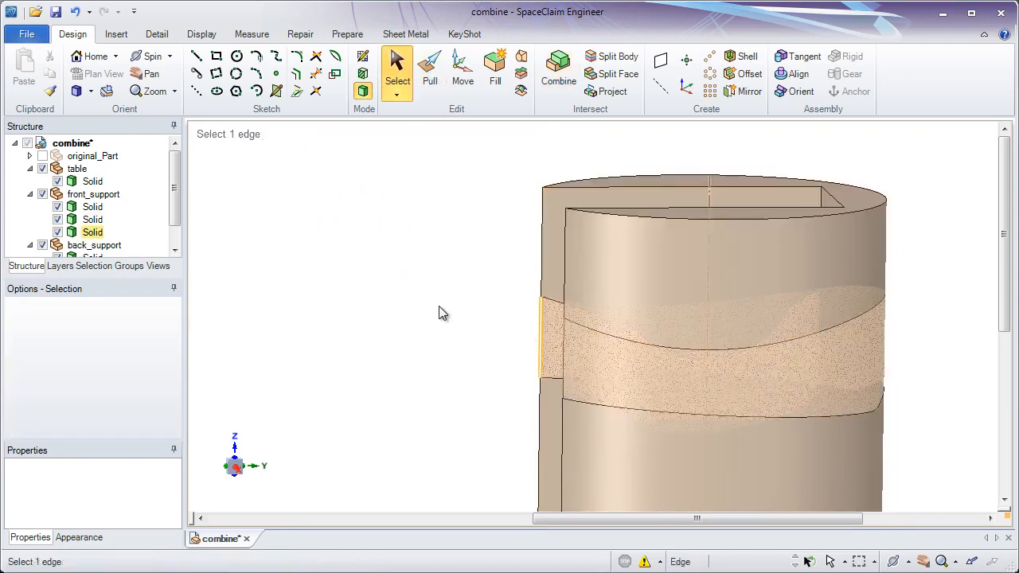
pyautogui.click(100, 208)
pyautogui.click(96, 230)
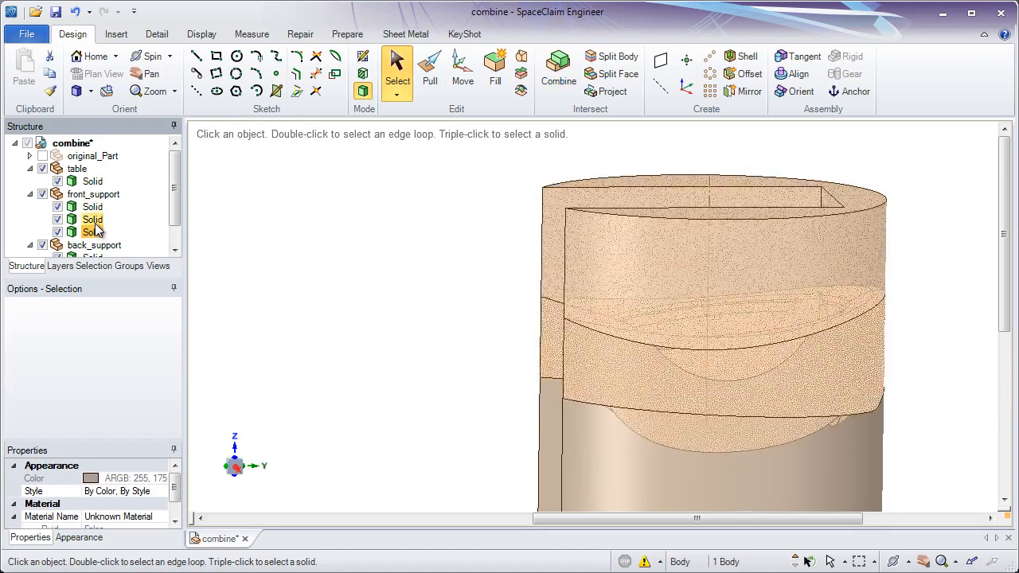
pyautogui.click(93, 207)
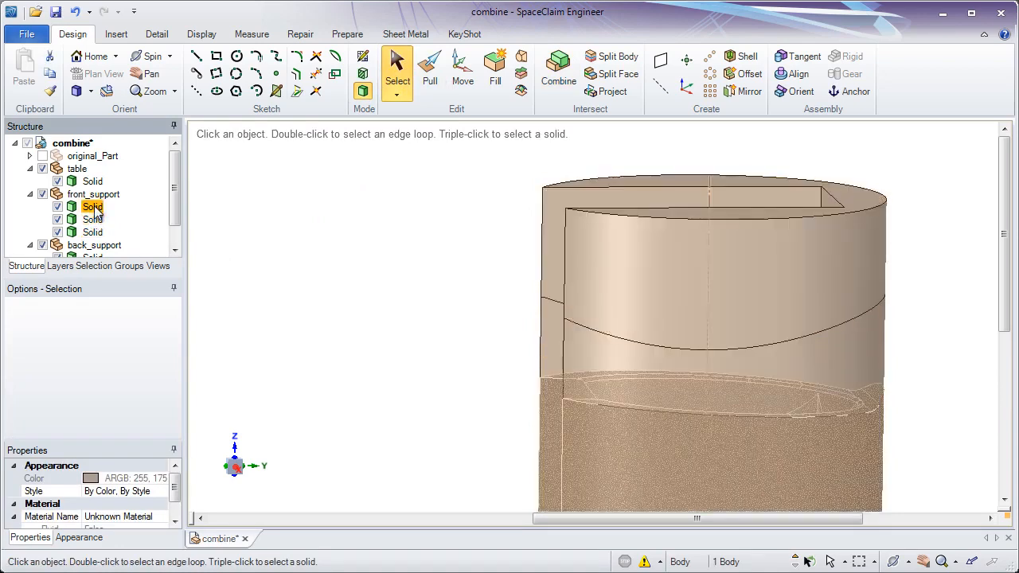
pyautogui.click(94, 222)
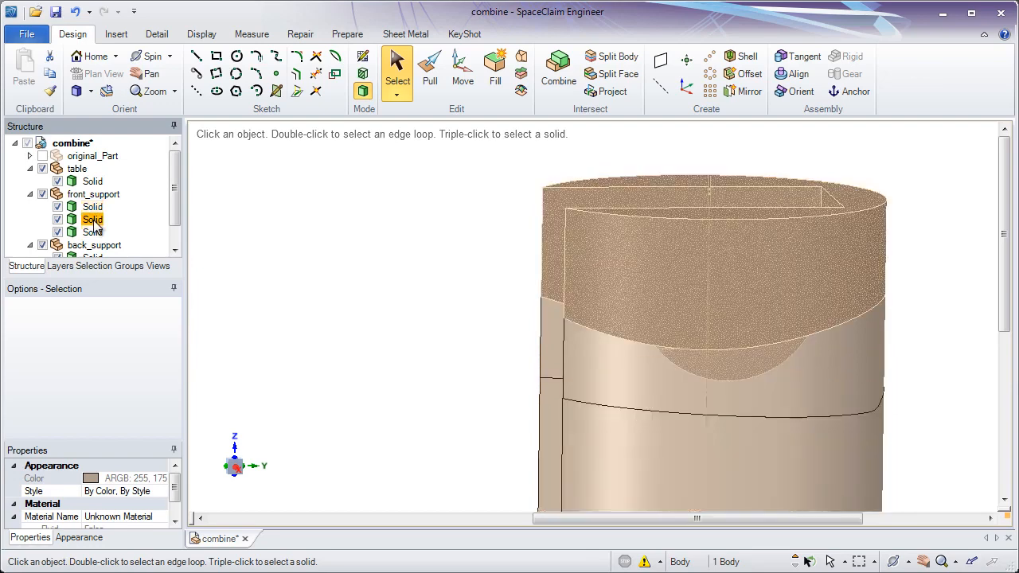
pyautogui.rightClick(93, 226)
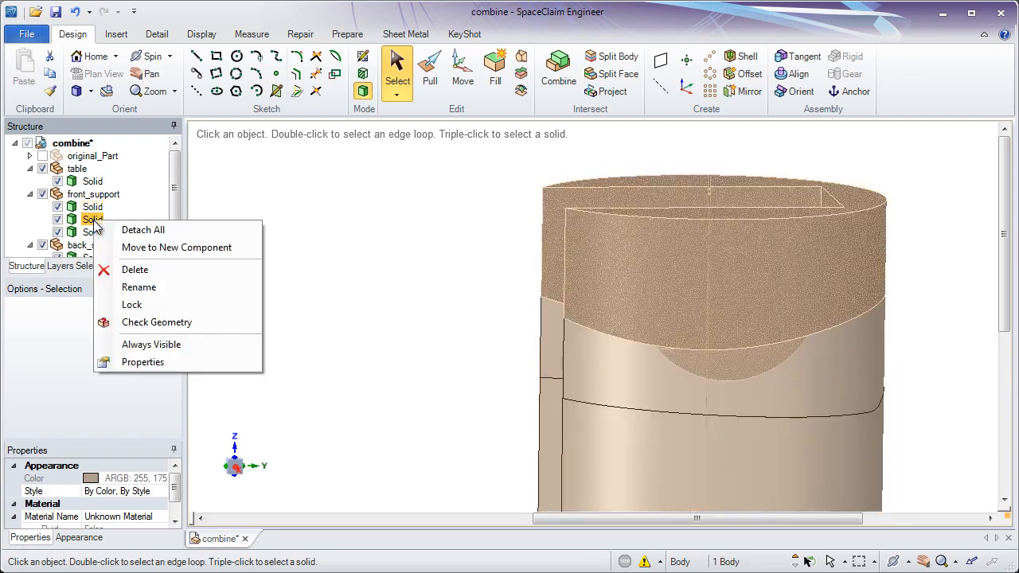
pyautogui.click(151, 272)
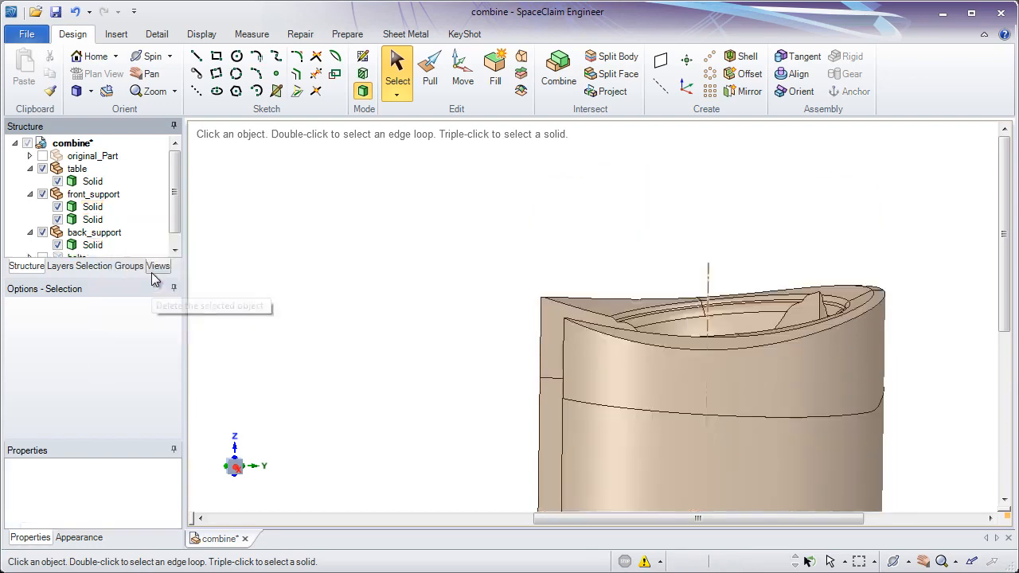
# Step: Delete the front_support's middle solid where the original part overlapped the cylinder, keeping the lower body
pyautogui.click(96, 222)
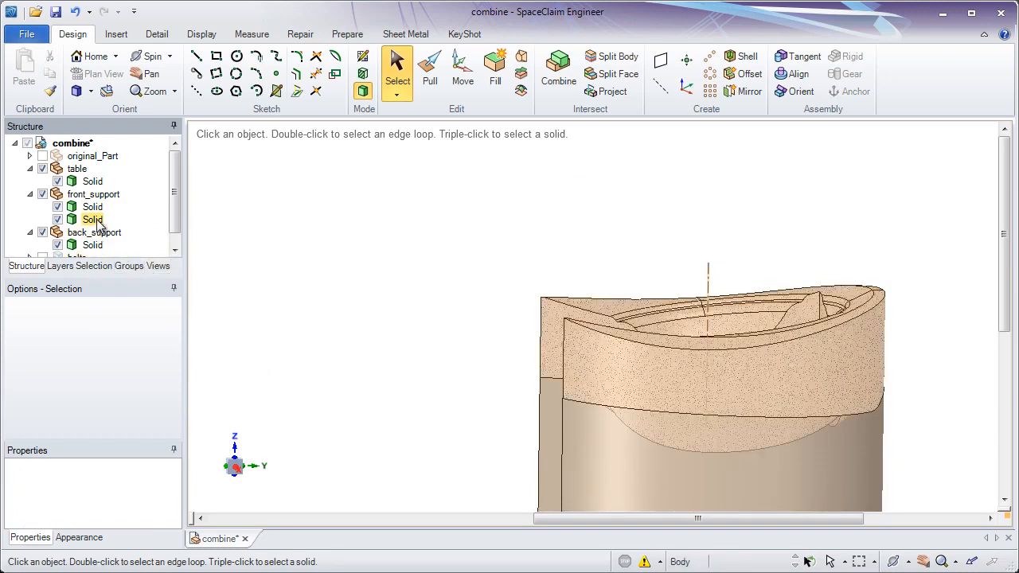
pyautogui.rightClick(98, 227)
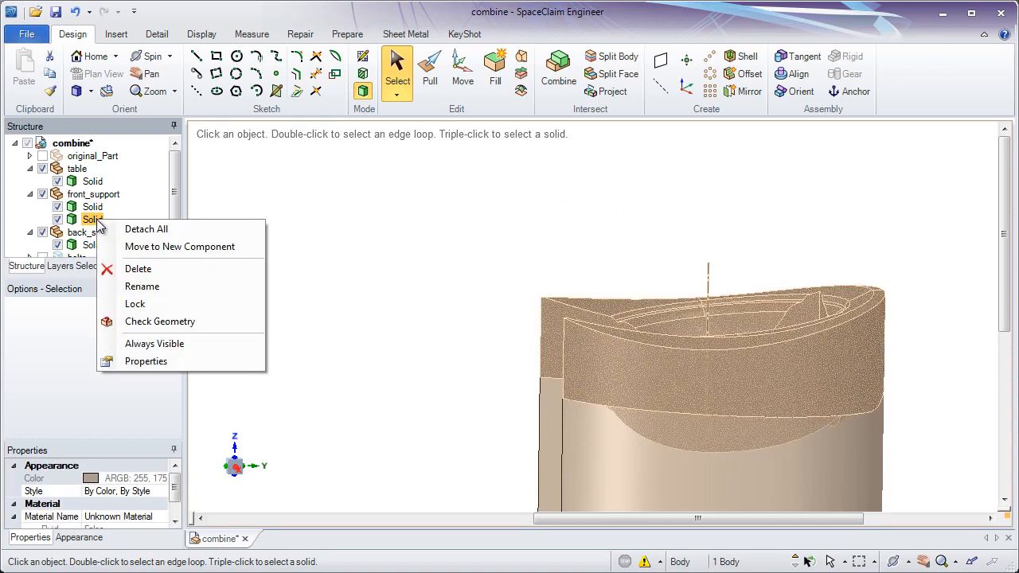
pyautogui.click(166, 271)
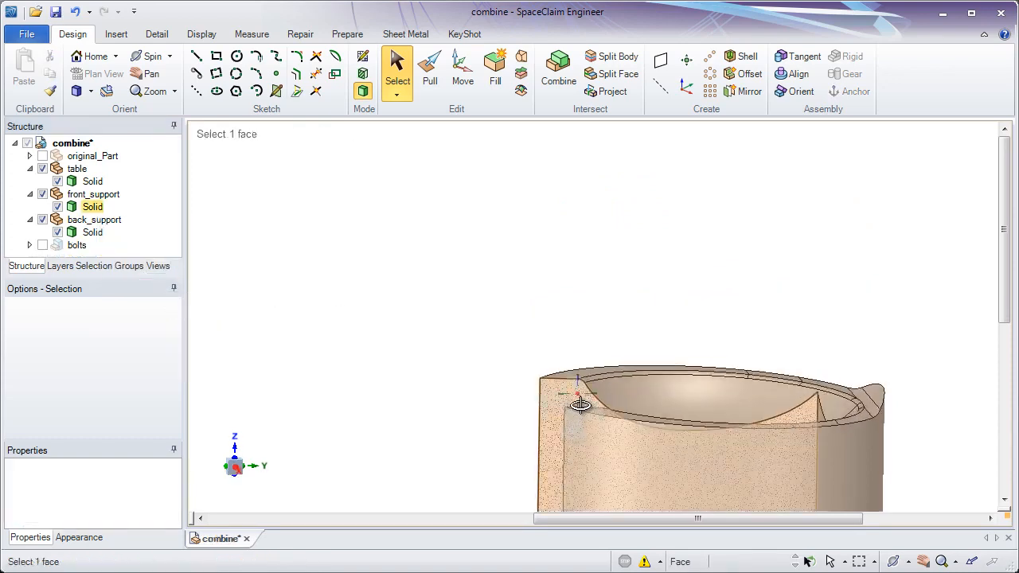
# Step: Make the bolts component visible together with the table and the trimmed supports
pyautogui.moveTo(580, 405); pyautogui.dragTo(689, 311, button='middle')
pyautogui.keyDown('ctrl'); pyautogui.moveTo(604, 382); pyautogui.dragTo(603, 345, button='middle'); pyautogui.keyUp('ctrl')
pyautogui.keyDown('shift'); pyautogui.moveTo(602, 344); pyautogui.dragTo(584, 302, button='middle'); pyautogui.keyUp('shift')
pyautogui.keyDown('shift'); pyautogui.moveTo(584, 302); pyautogui.dragTo(551, 222, button='middle'); pyautogui.keyUp('shift')
pyautogui.keyDown('shift'); pyautogui.moveTo(574, 221); pyautogui.dragTo(602, 239, button='middle'); pyautogui.keyUp('shift')
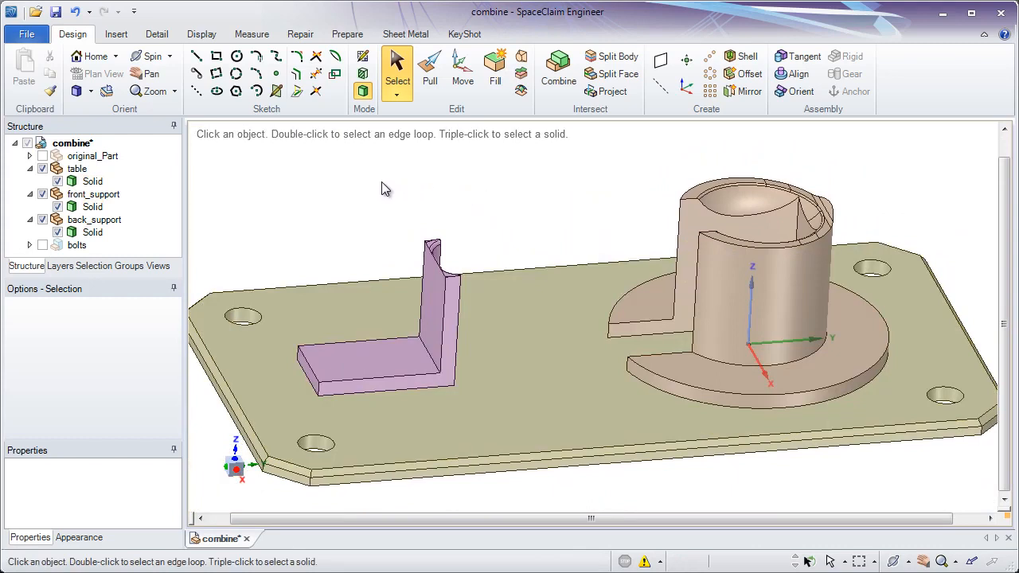
pyautogui.click(43, 245)
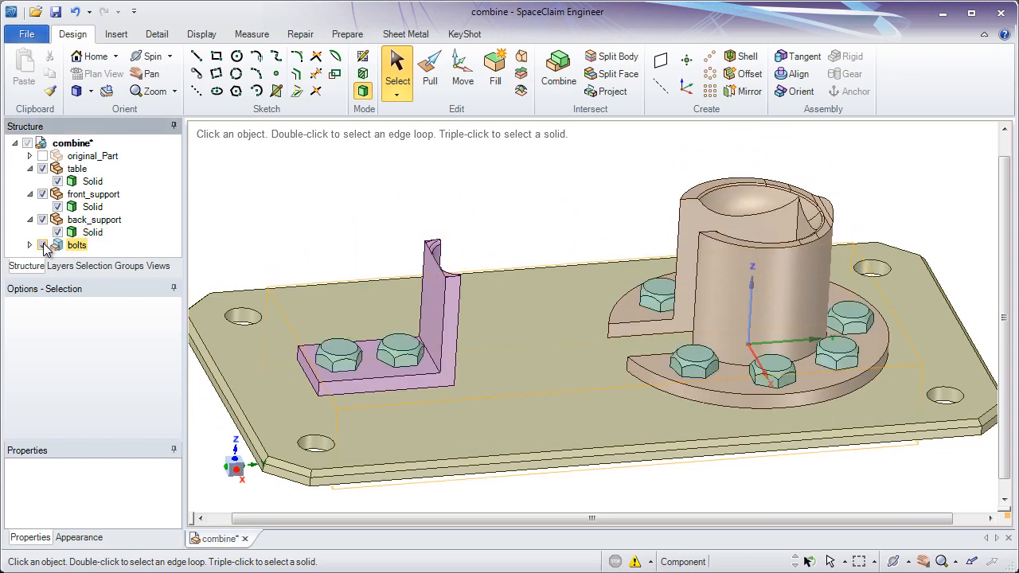
pyautogui.click(43, 245)
pyautogui.click(43, 245)
pyautogui.click(43, 245)
pyautogui.click(43, 245)
# Step: Start Combine and choose the back_support, front_support and table solids together as the targets
pyautogui.click(560, 80)
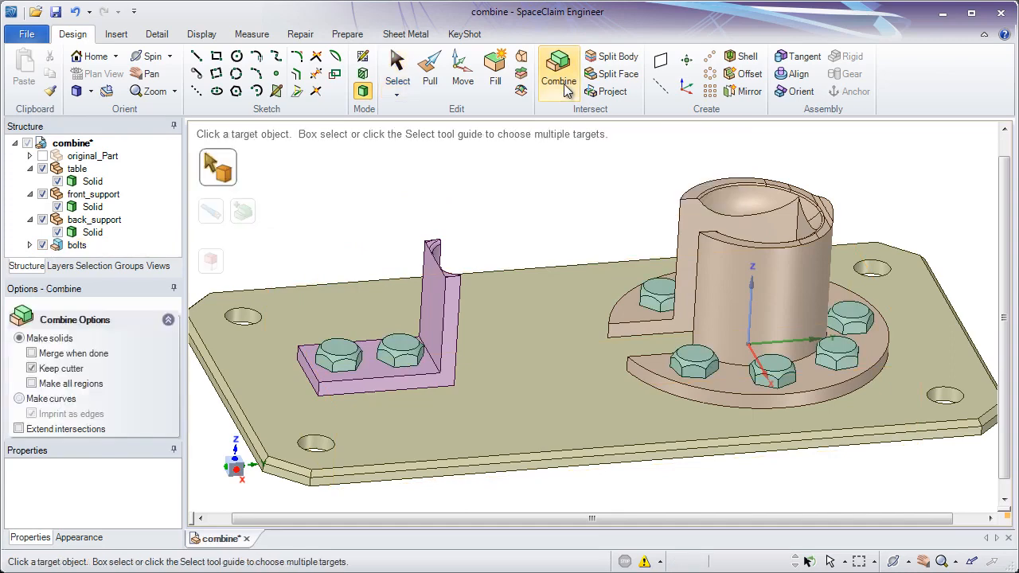
pyautogui.moveTo(367, 221); pyautogui.dragTo(394, 205, button='middle')
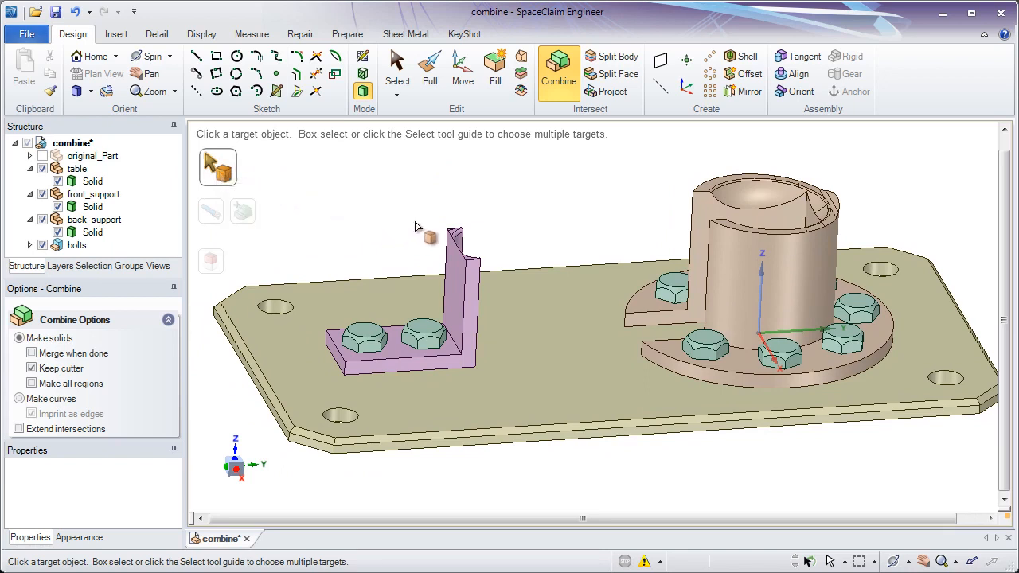
pyautogui.click(456, 265)
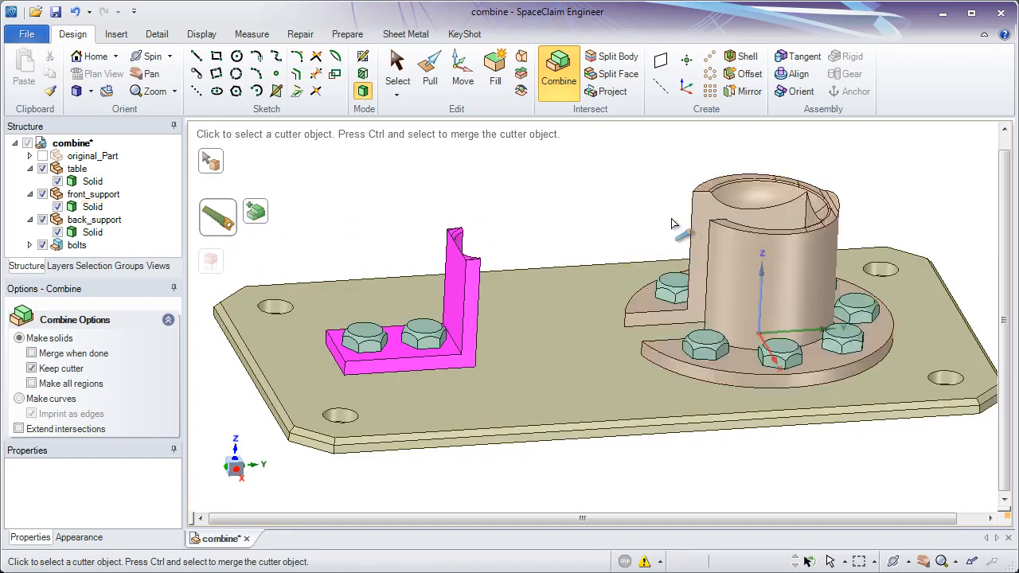
pyautogui.click(219, 166)
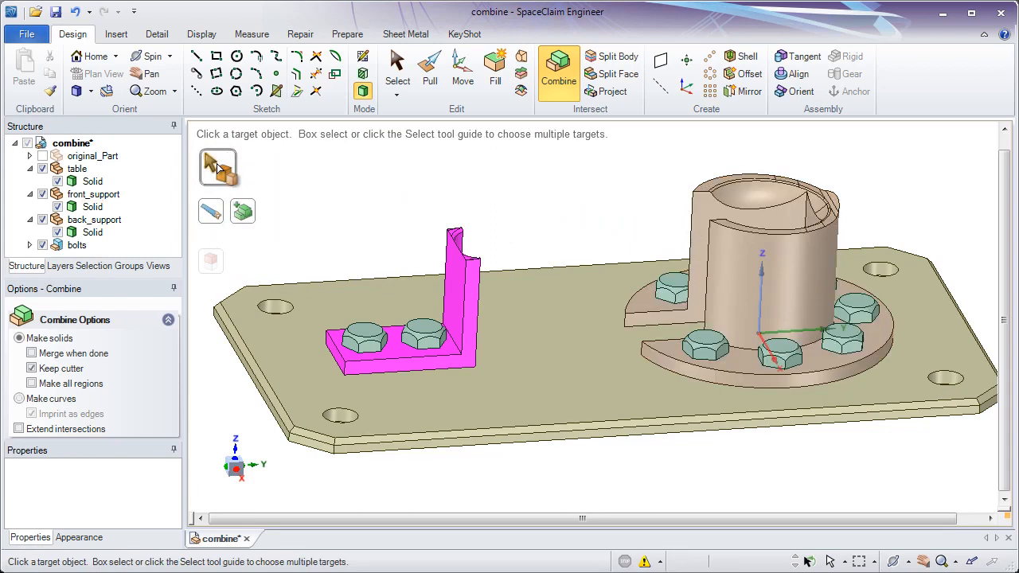
pyautogui.click(340, 296)
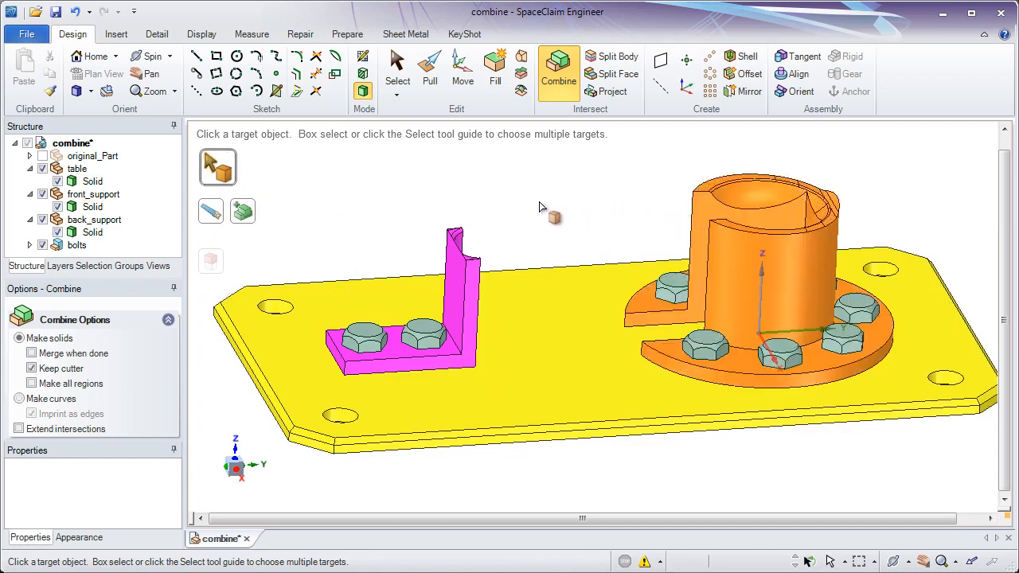
# Step: Cut the three target solids with all the bolts as cutters, keeping the cutters
pyautogui.click(214, 216)
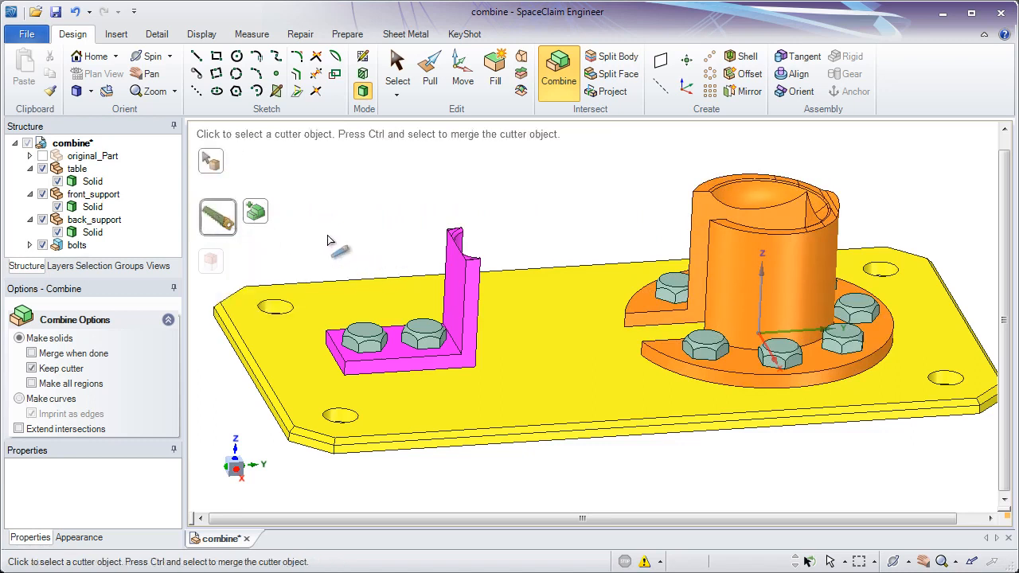
pyautogui.moveTo(310, 222); pyautogui.dragTo(889, 486)
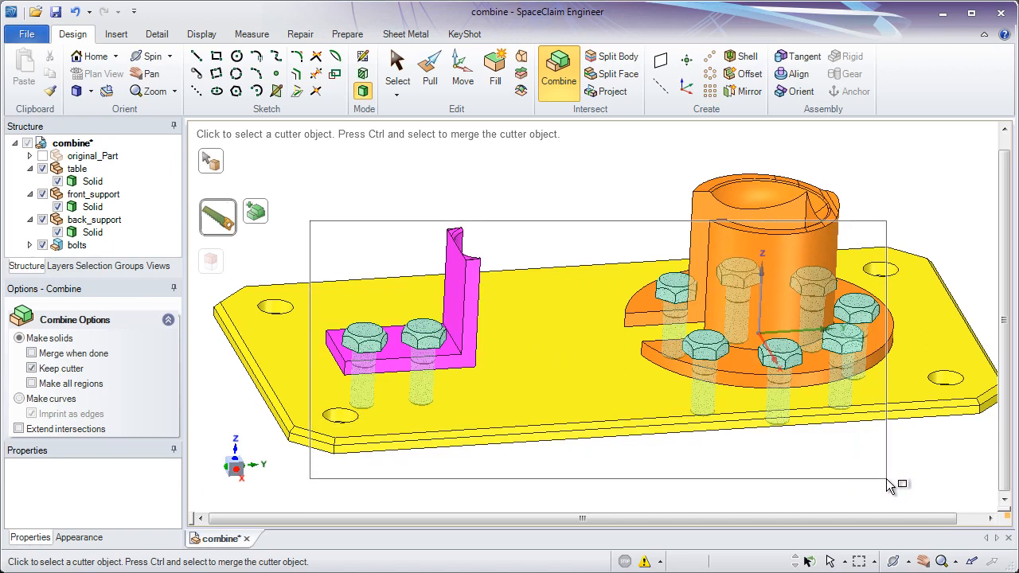
pyautogui.moveTo(887, 480); pyautogui.dragTo(886, 478)
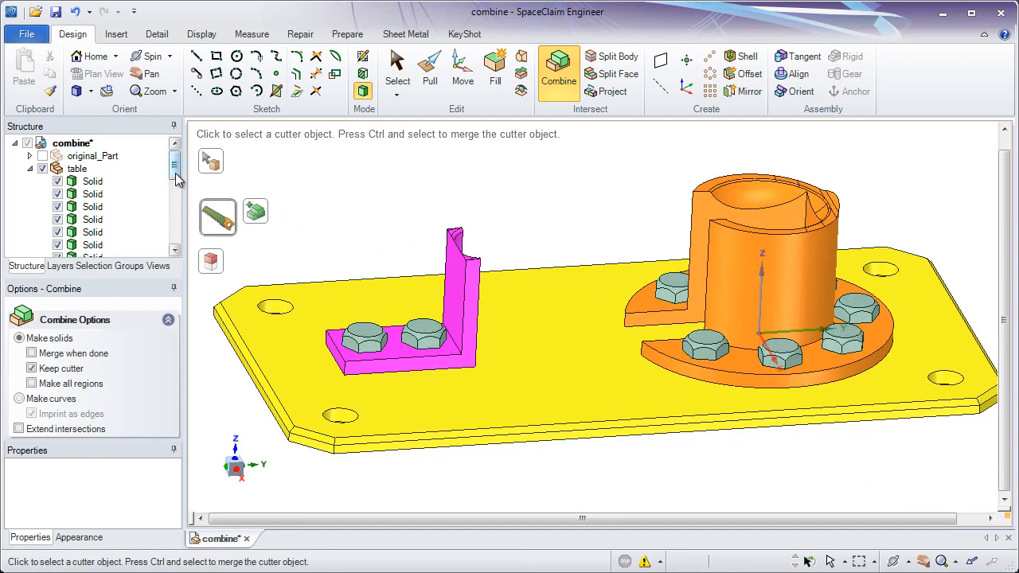
# Step: Switch Combine to region removal and hide the bolts component
pyautogui.moveTo(179, 169); pyautogui.dragTo(183, 271)
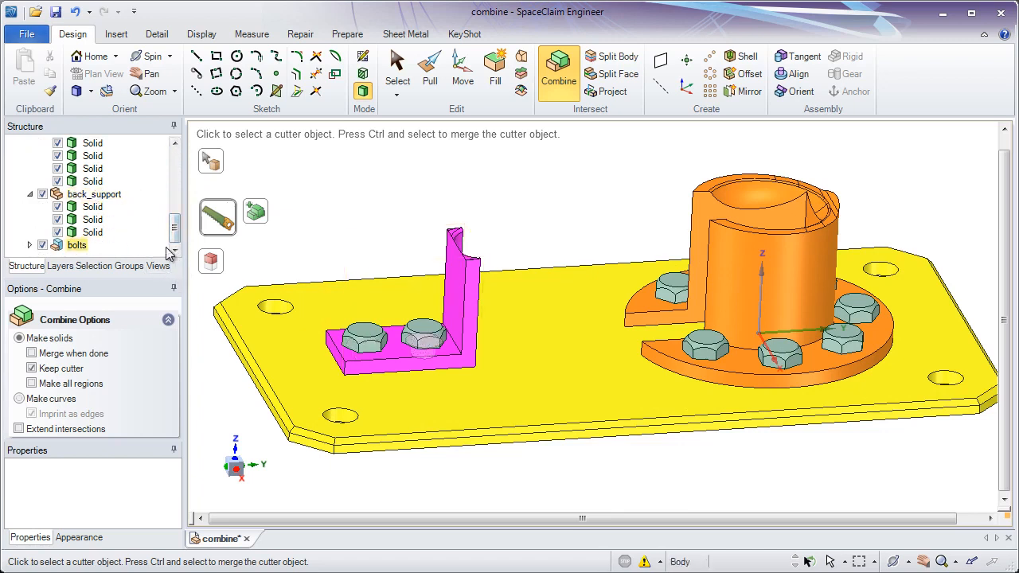
pyautogui.click(211, 269)
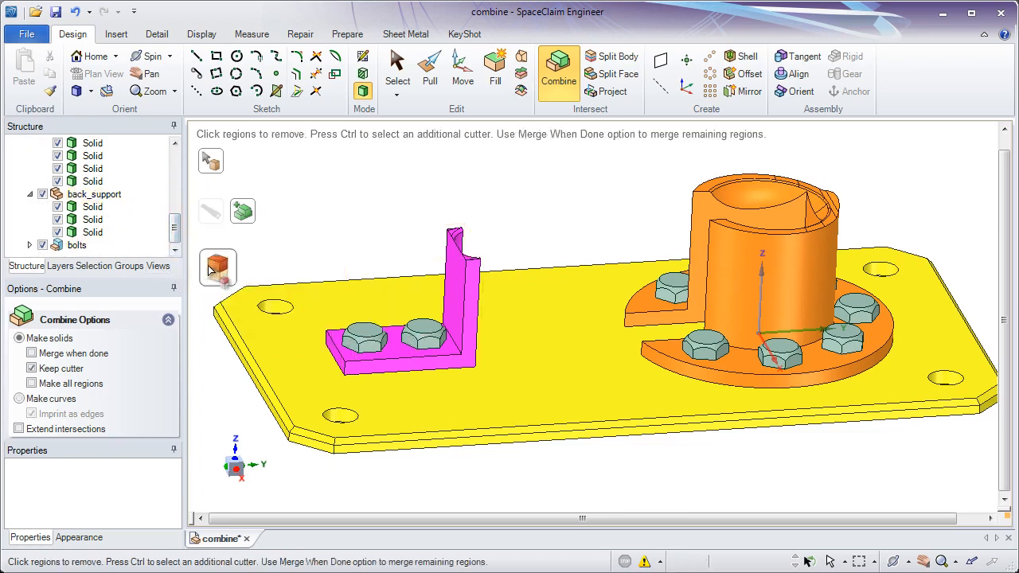
pyautogui.click(42, 246)
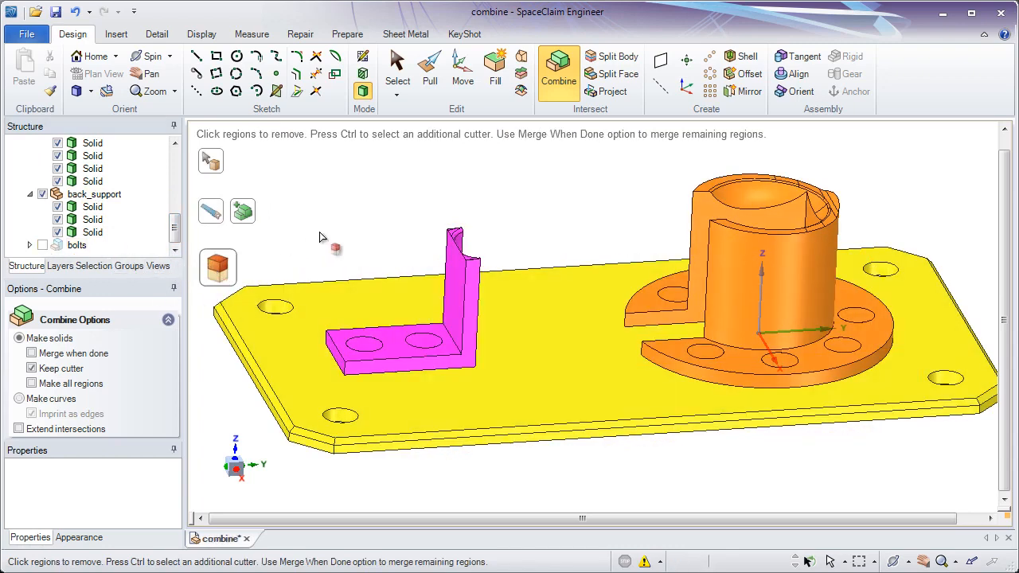
# Step: Remove the two bolt-shaped regions from the base of the back_support to open its holes
pyautogui.moveTo(323, 237)
pyautogui.mouseDown(button='middle')
pyautogui.moveTo(332, 282)
pyautogui.moveTo(336, 250)
pyautogui.mouseUp(button='middle')
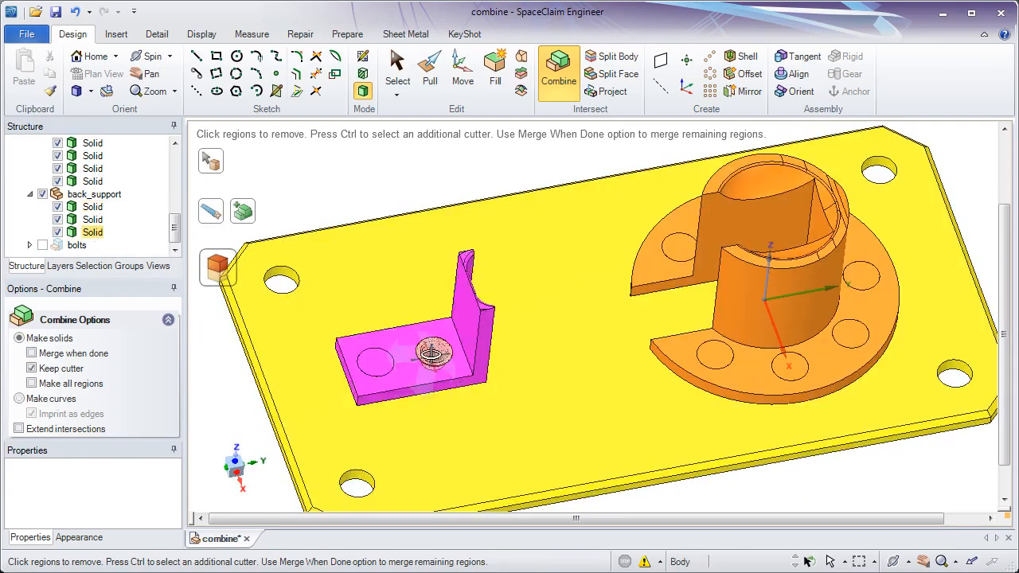
pyautogui.moveTo(423, 350)
pyautogui.mouseDown(button='middle')
pyautogui.moveTo(422, 155)
pyautogui.moveTo(406, 295)
pyautogui.moveTo(422, 361)
pyautogui.mouseUp(button='middle')
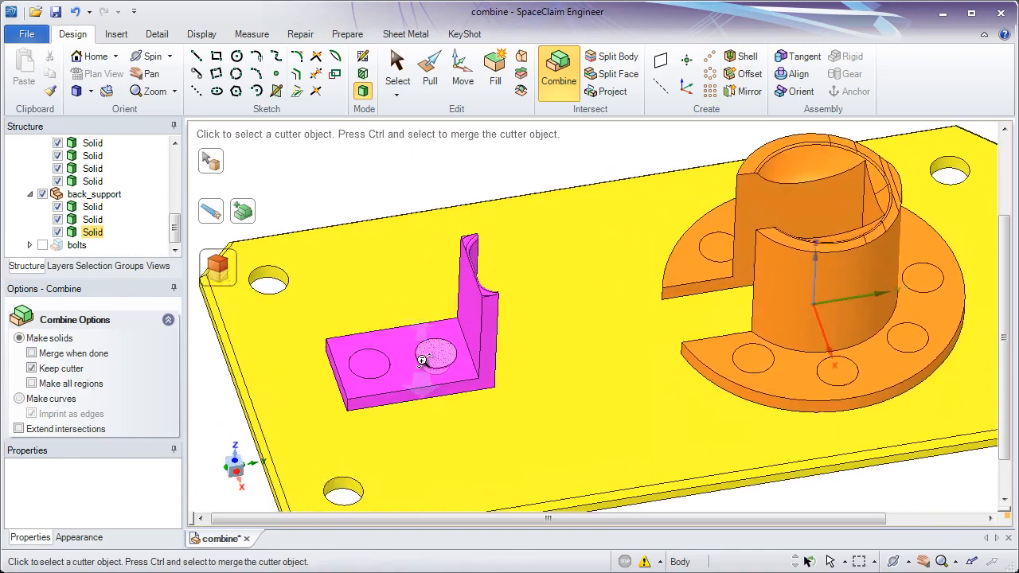
pyautogui.click(422, 360)
pyautogui.scroll(3, 430, 374)
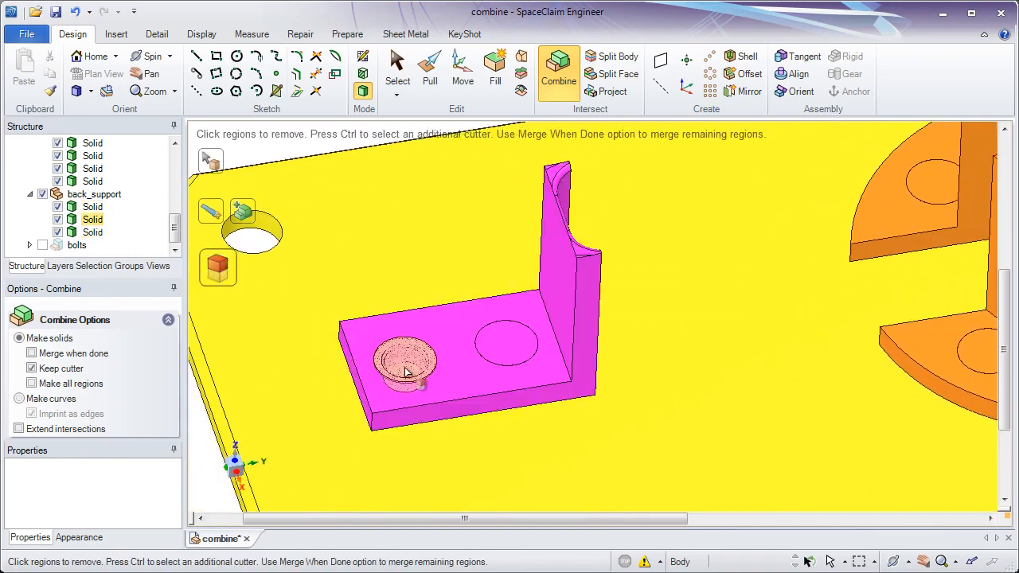
pyautogui.click(406, 373)
pyautogui.click(405, 372)
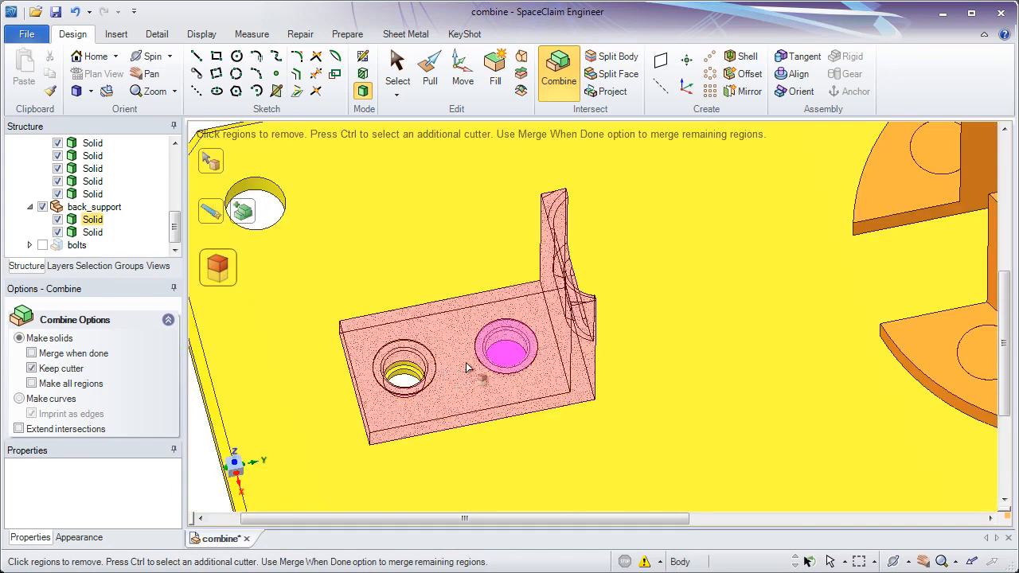
pyautogui.click(507, 350)
pyautogui.click(510, 362)
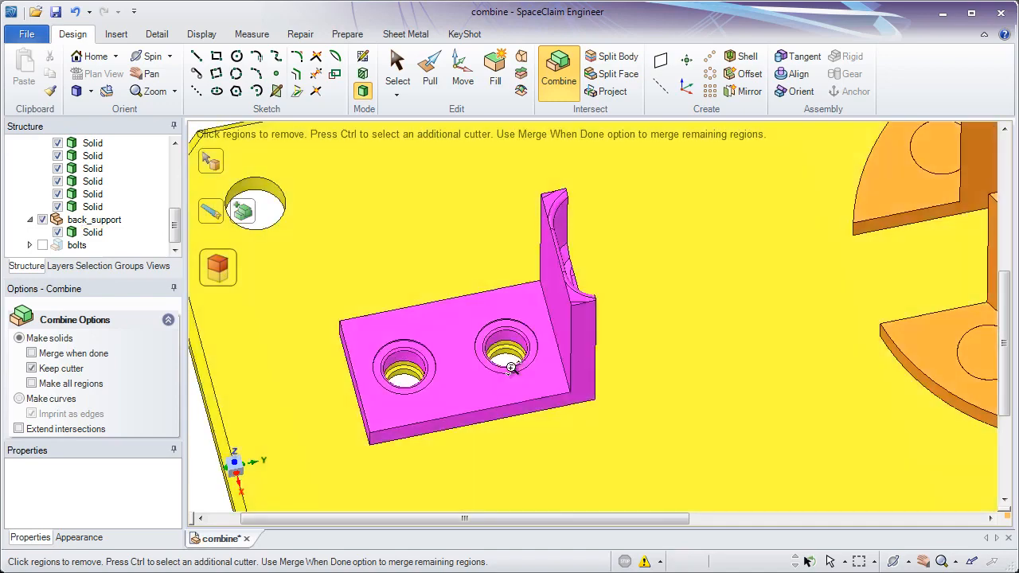
# Step: Remove all remaining bolt-shaped regions from the front_support flange and the table
pyautogui.keyDown('ctrl'); pyautogui.moveTo(511, 366); pyautogui.dragTo(421, 198, button='middle'); pyautogui.keyUp('ctrl')
pyautogui.moveTo(418, 173); pyautogui.dragTo(639, 487)
pyautogui.moveTo(639, 487); pyautogui.dragTo(625, 466, button='middle')
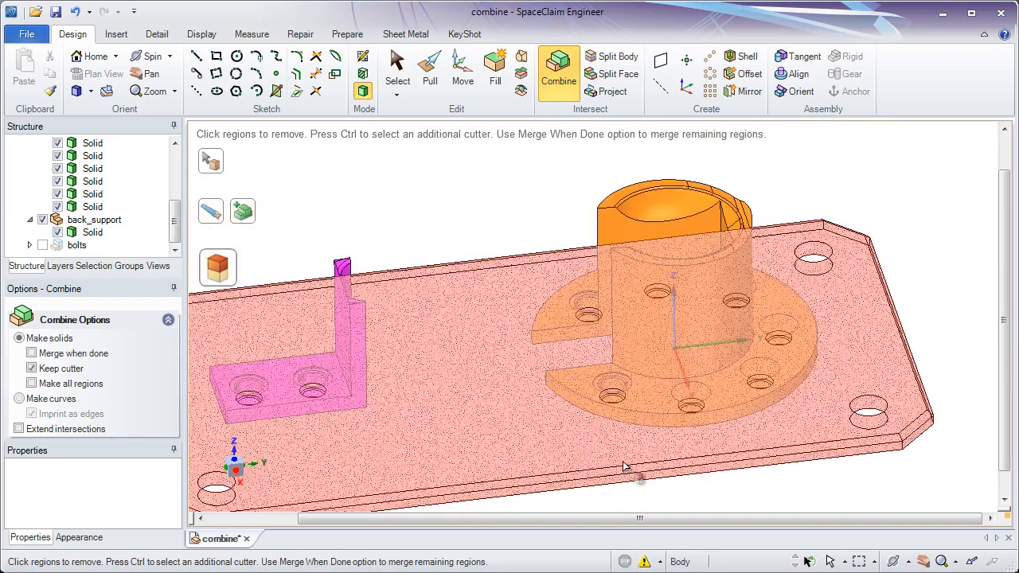
pyautogui.moveTo(565, 234); pyautogui.dragTo(812, 512)
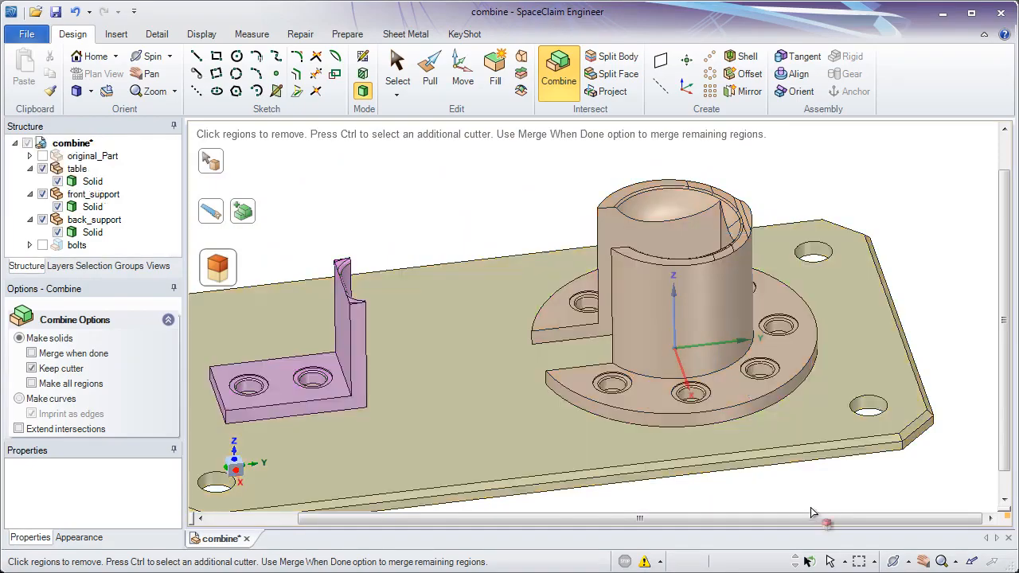
# Step: Clear the Combine targets and show all hidden components, including original_Part and the bolts
pyautogui.moveTo(812, 511); pyautogui.dragTo(726, 315, button='middle')
pyautogui.keyDown('ctrl'); pyautogui.moveTo(528, 308); pyautogui.dragTo(531, 290, button='middle'); pyautogui.keyUp('ctrl')
pyautogui.moveTo(532, 290); pyautogui.dragTo(536, 279, button='middle')
pyautogui.click(461, 198)
pyautogui.moveTo(461, 198); pyautogui.dragTo(477, 200, button='middle')
pyautogui.rightClick(477, 200)
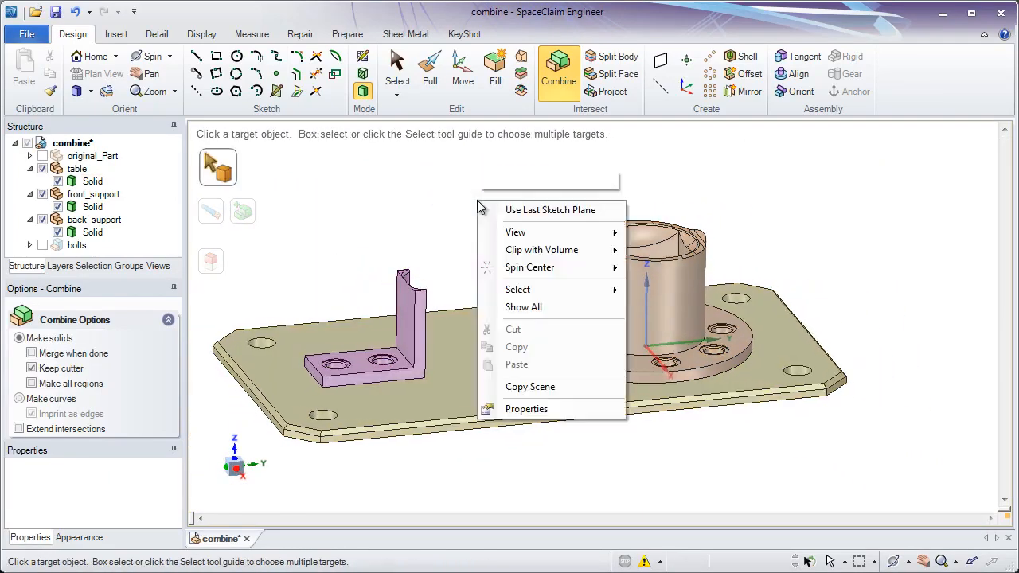
pyautogui.click(501, 304)
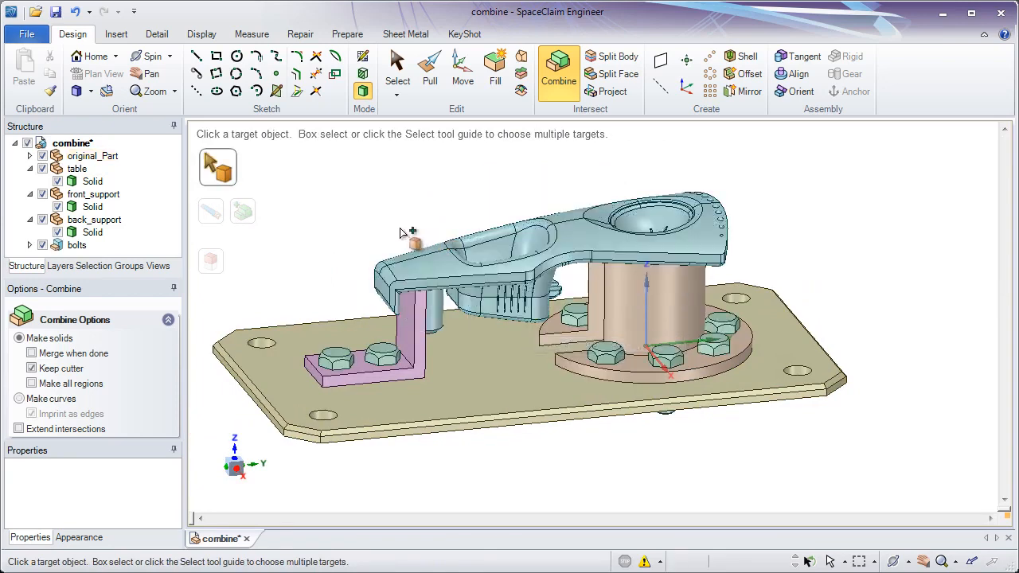
# Step: Return the assembly to the home view and leave Combine for the Select tool
pyautogui.moveTo(403, 228)
pyautogui.keyDown('ctrl'); pyautogui.mouseDown(button='middle')
pyautogui.moveTo(393, 211)
pyautogui.moveTo(407, 211)
pyautogui.mouseUp(button='middle'); pyautogui.keyUp('ctrl')
pyautogui.keyDown('shift'); pyautogui.moveTo(407, 211); pyautogui.dragTo(427, 221, button='middle'); pyautogui.keyUp('shift')
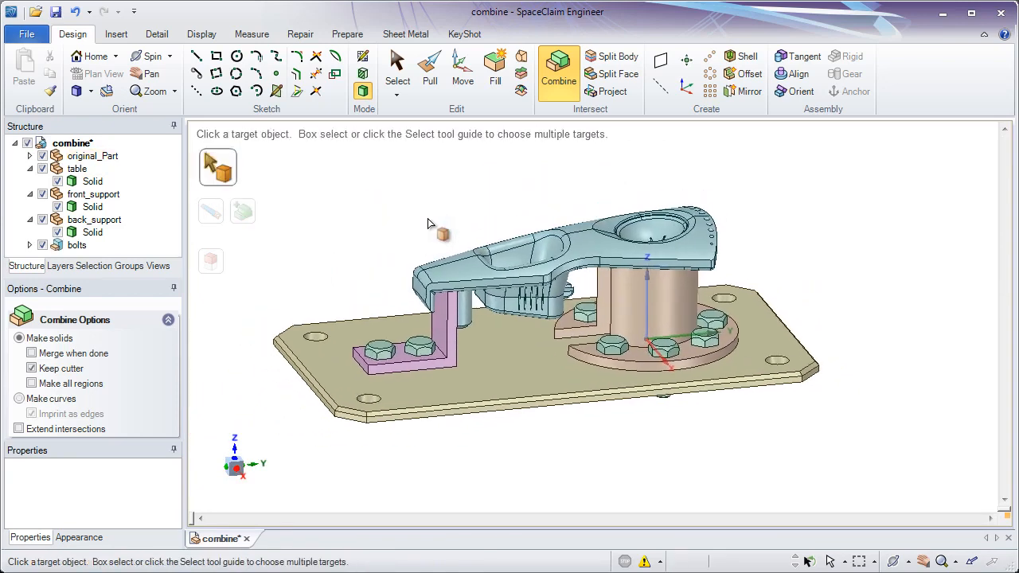
pyautogui.click(92, 57)
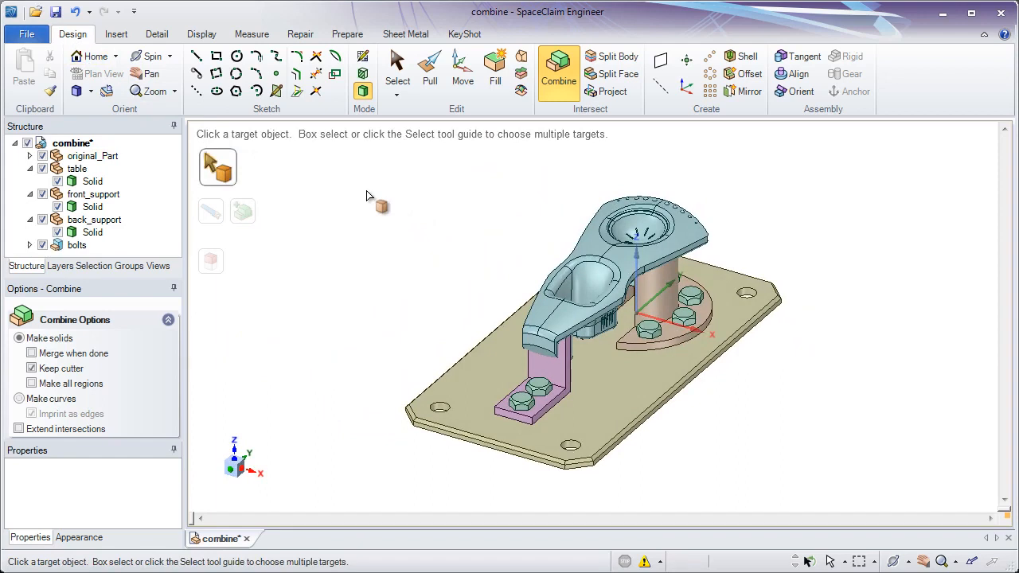
pyautogui.click(398, 70)
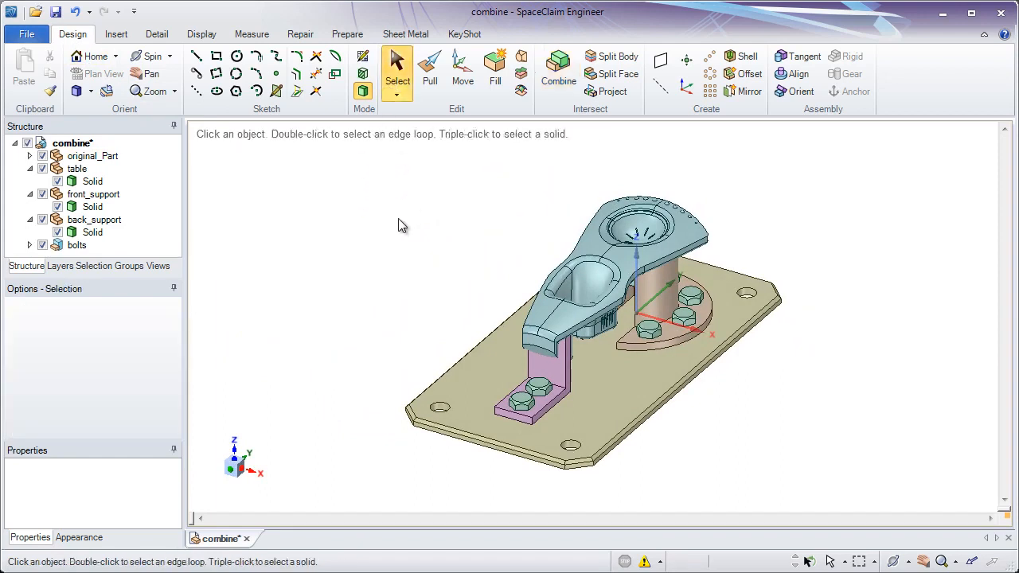